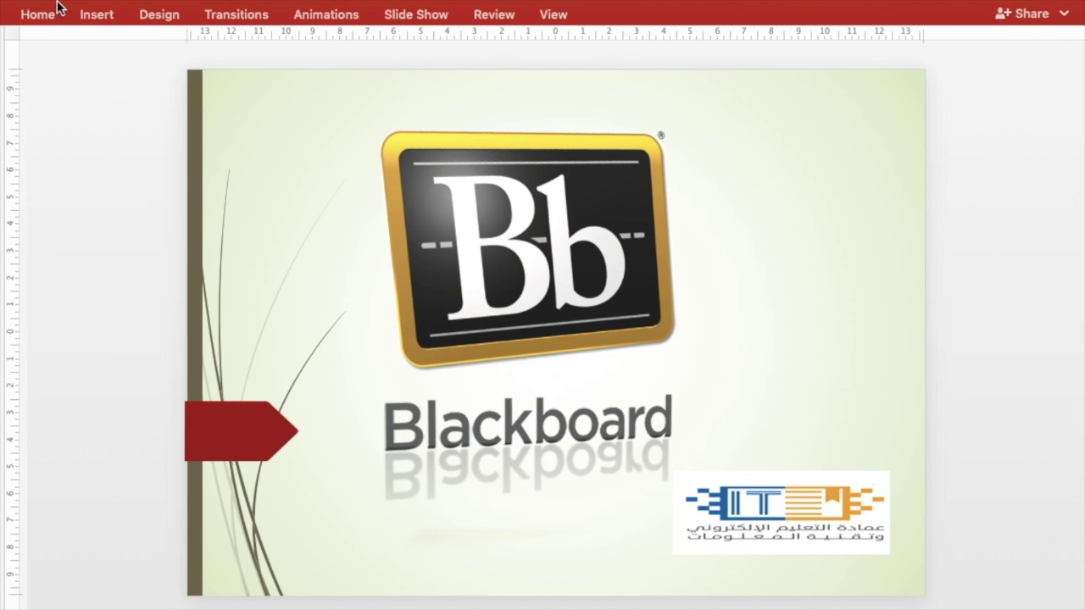
Advance two slides to the 'Lets see! how to create and implement virtual lecture!' intro slide.
{"action": "key", "text": "Page_Down"}
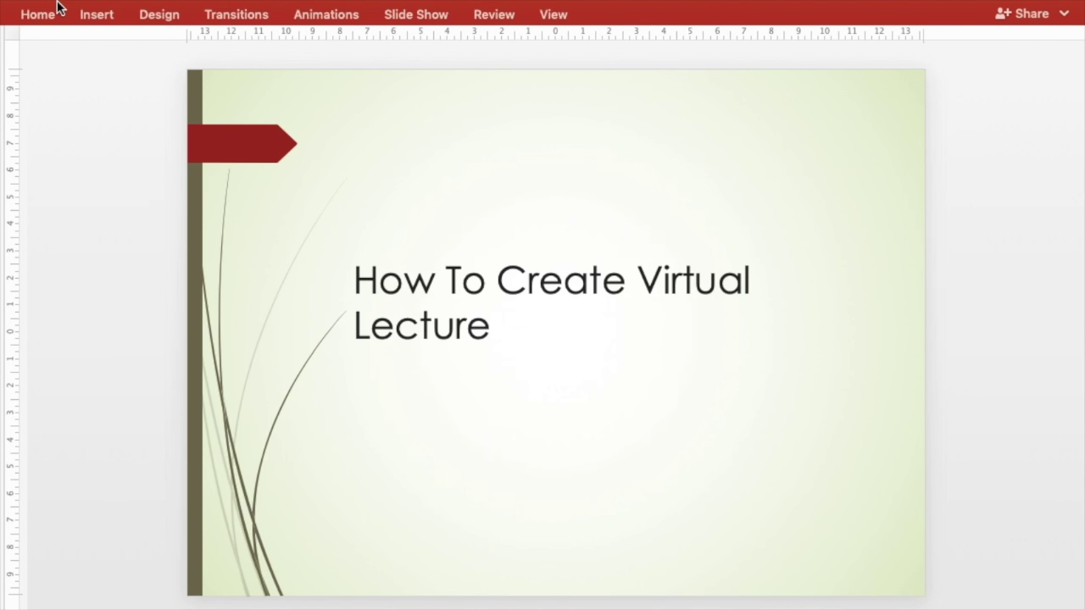
{"action": "key", "text": "Page_Down"}
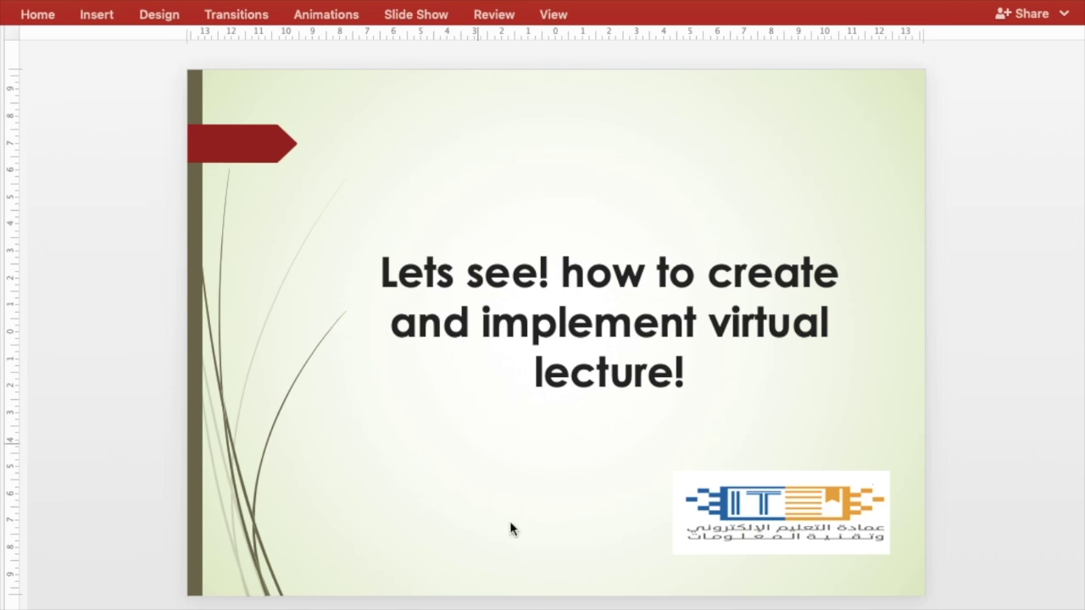
Bring Safari full screen and open Training EN Course 1's Virtual Lecture sessions list.
{"action": "mouse_move", "coordinate": [688, 607]}
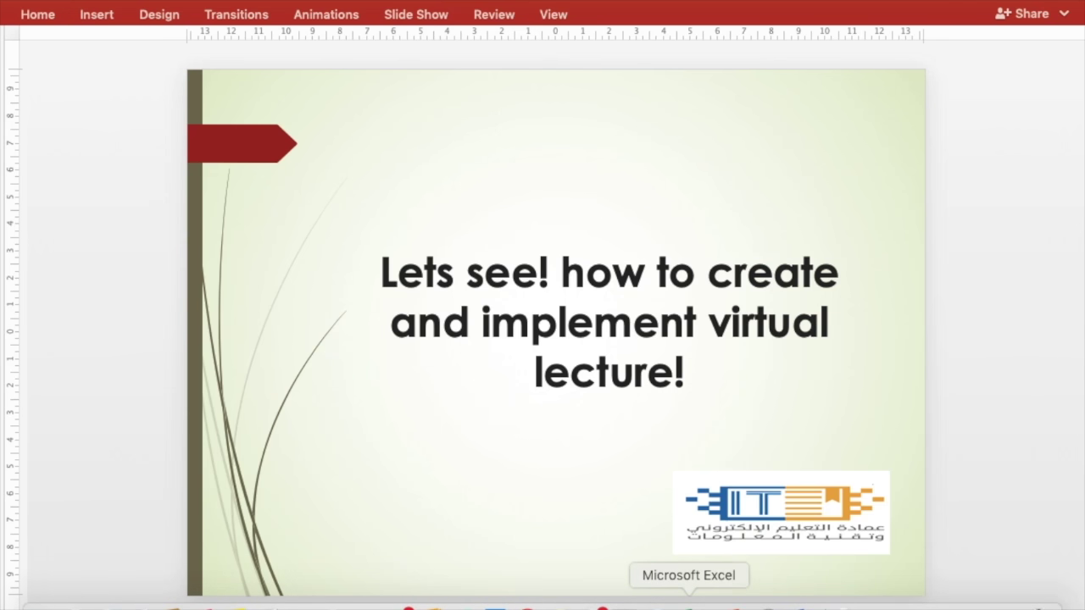
{"action": "left_click", "coordinate": [653, 606]}
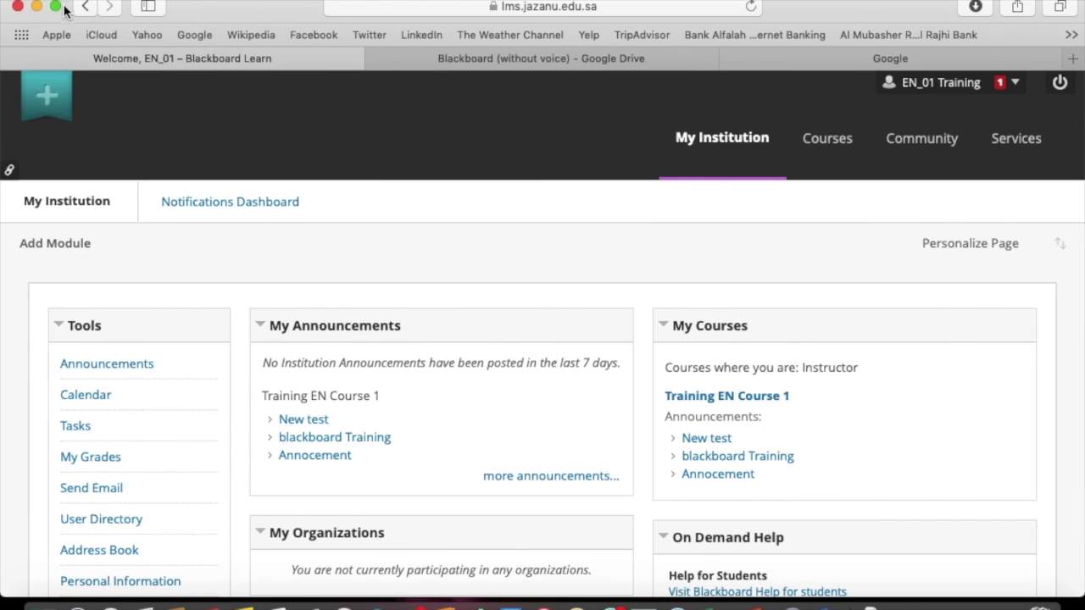
{"action": "left_click", "coordinate": [55, 6]}
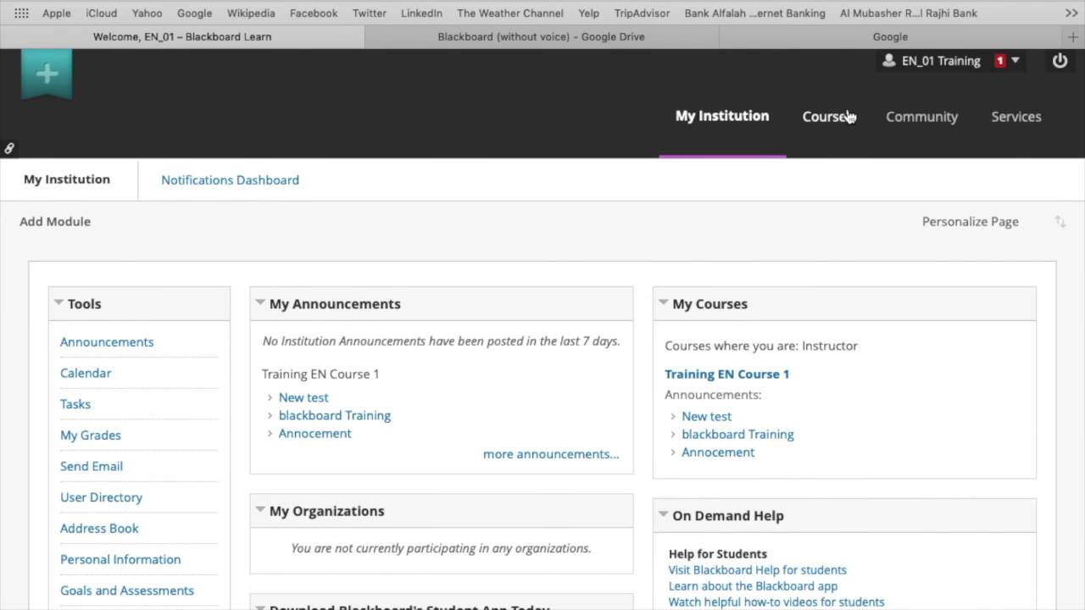
{"action": "left_click", "coordinate": [849, 115]}
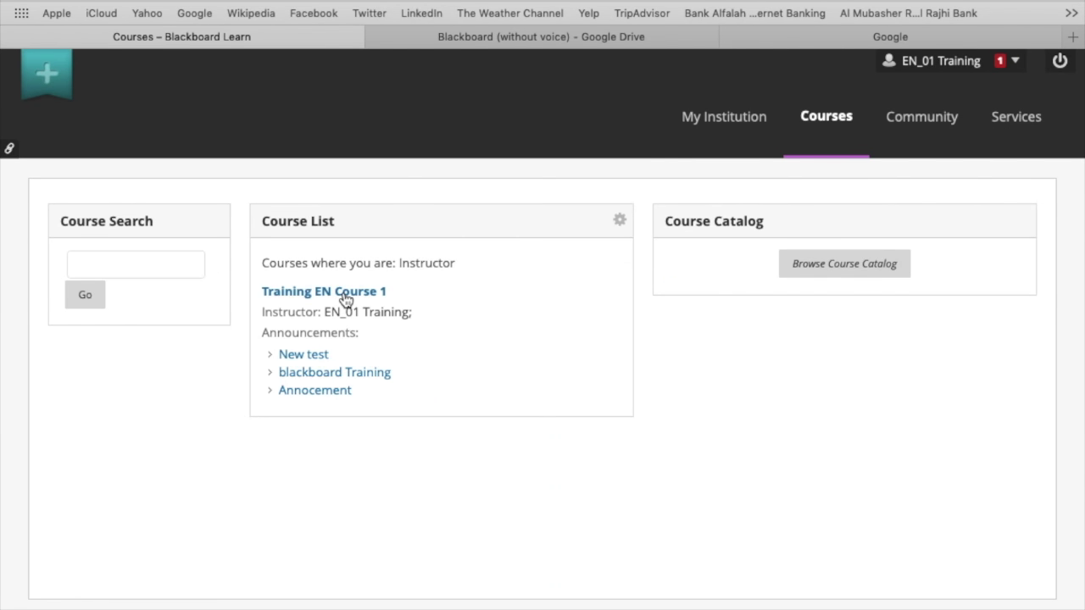
{"action": "left_click", "coordinate": [343, 292]}
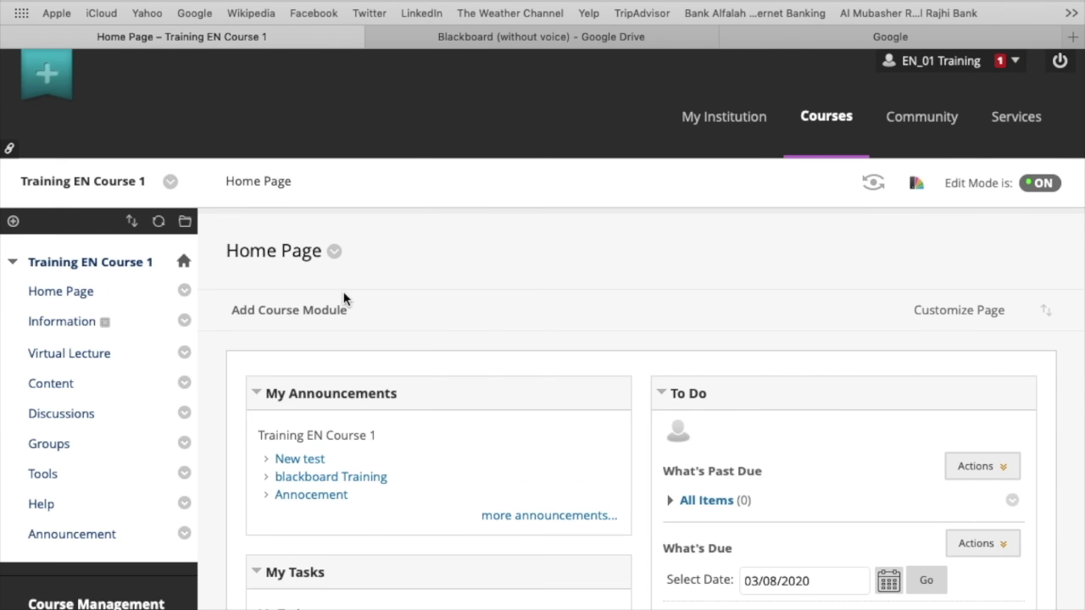
{"action": "left_click", "coordinate": [62, 361]}
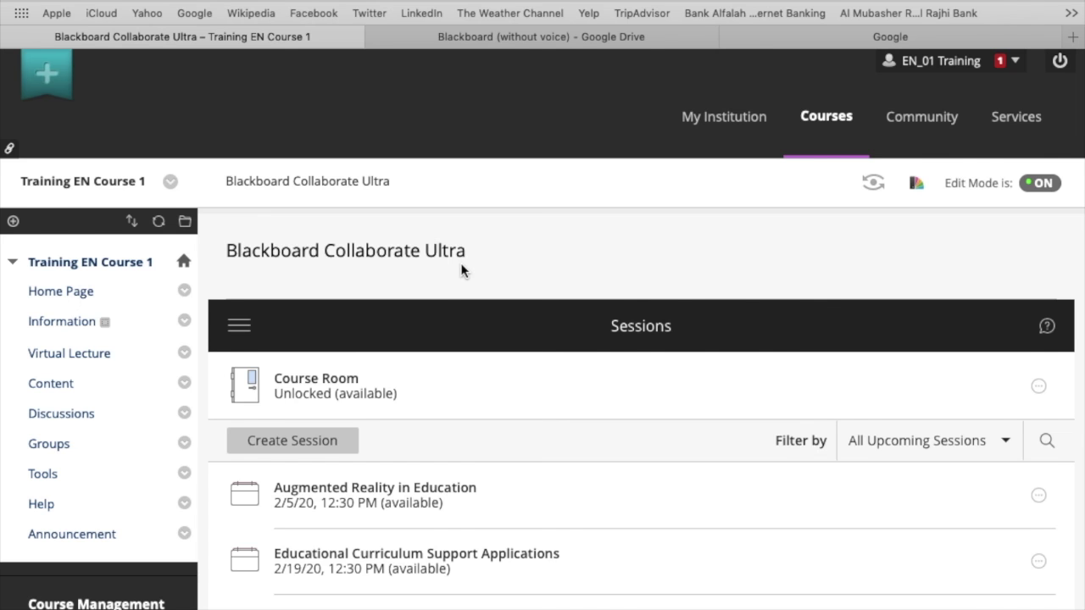
{"action": "scroll", "coordinate": [671, 217], "scroll_direction": "down", "scroll_amount": 3}
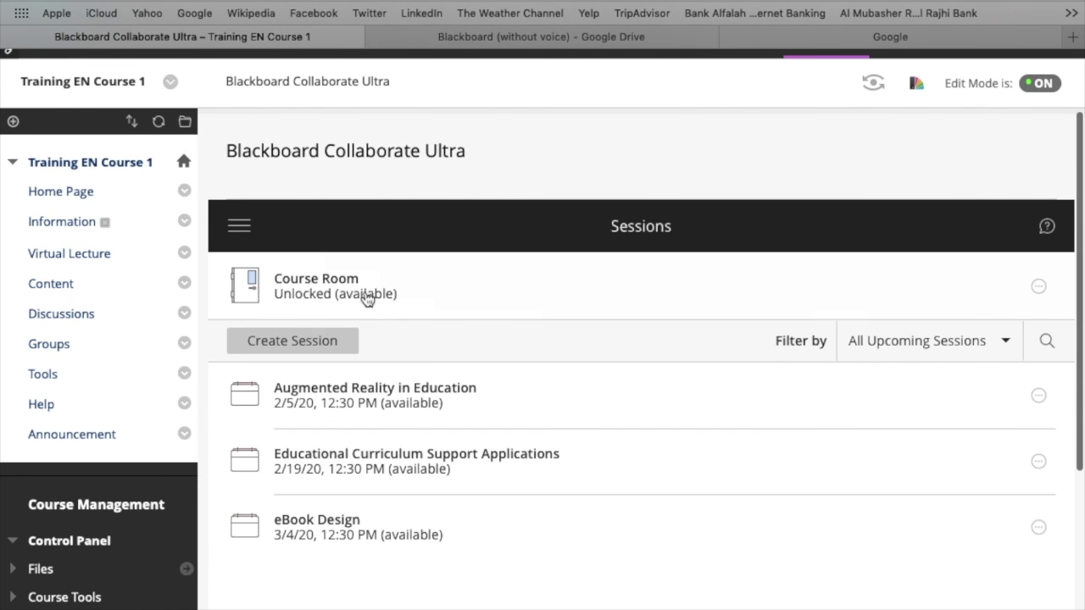
Create and save a new session titled 'Bb Session'.
{"action": "left_click", "coordinate": [288, 342]}
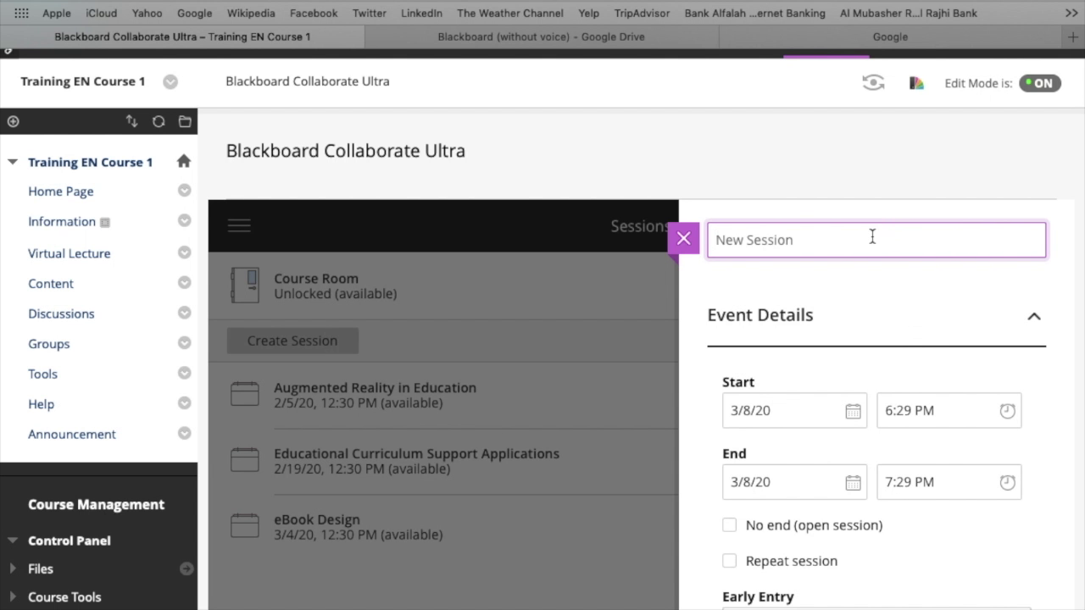
{"action": "type", "text": "Bb Session"}
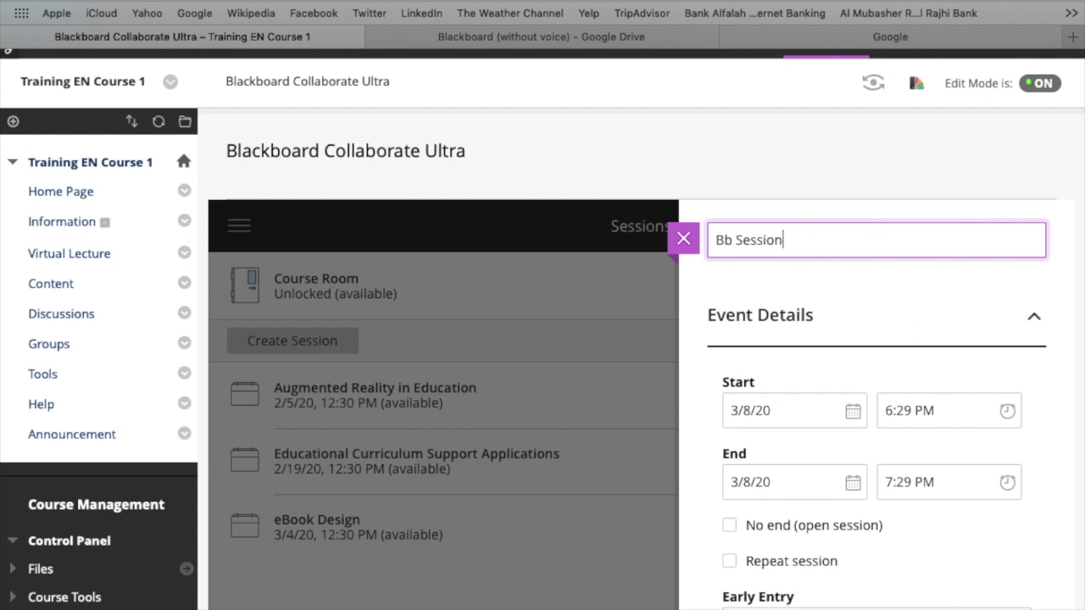
{"action": "key", "text": "Return"}
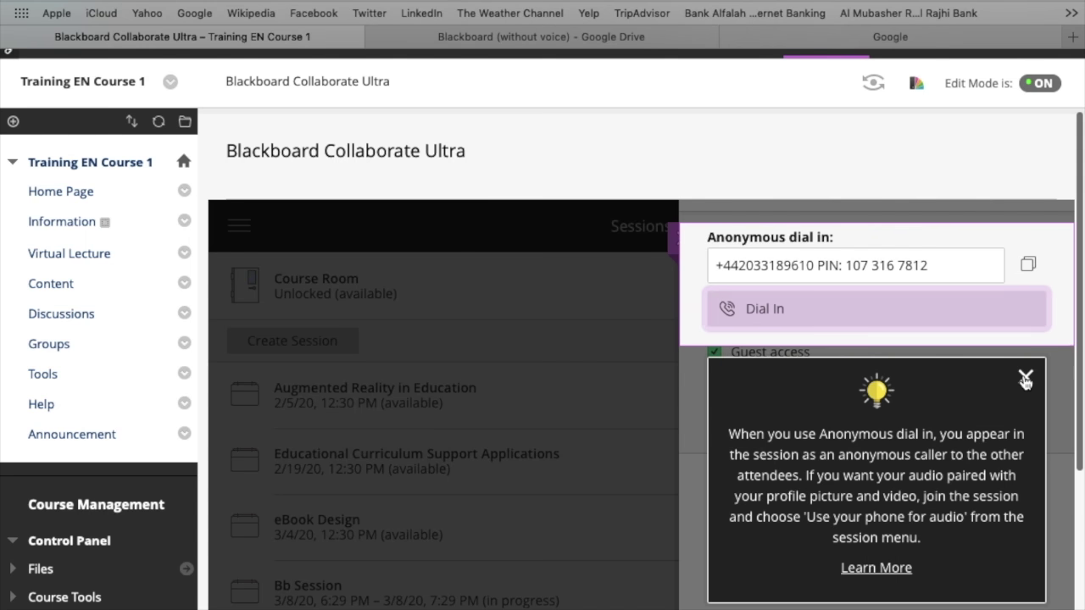
Dismiss the dial-in tip and copy the anonymous dial-in number and PIN.
{"action": "left_click", "coordinate": [1025, 380]}
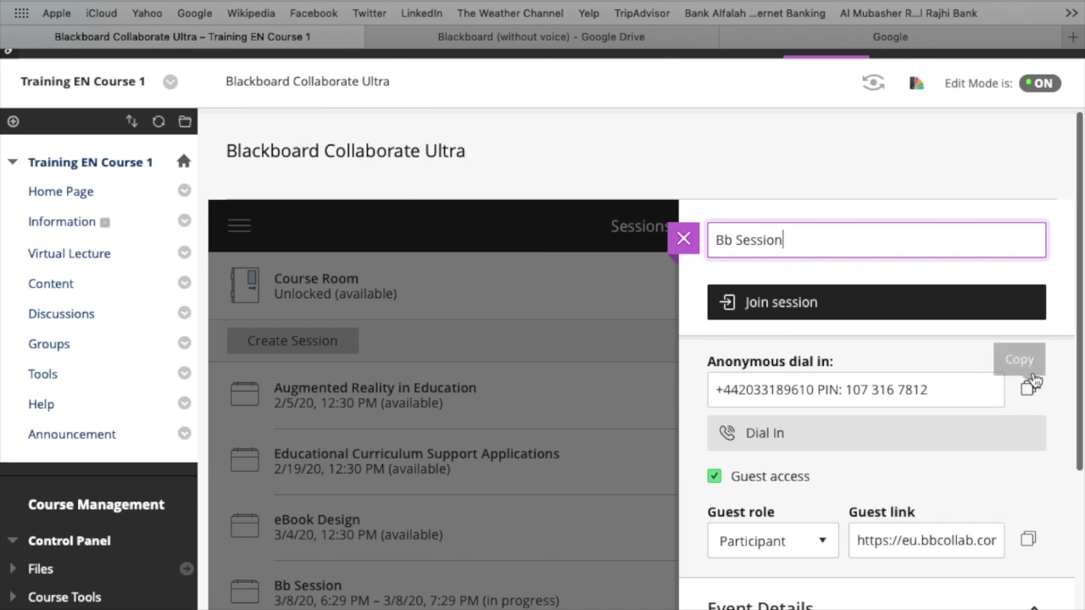
{"action": "left_click", "coordinate": [1030, 392]}
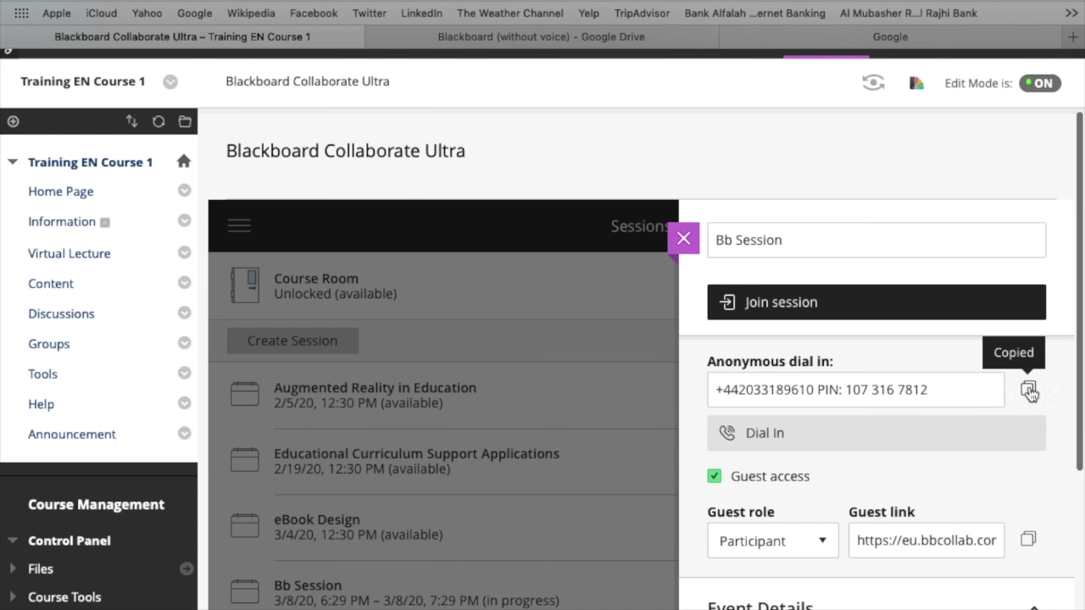
{"action": "scroll", "coordinate": [939, 356], "scroll_direction": "down", "scroll_amount": 3}
Keep guest access on with Participant as the guest role, and copy the guest link.
{"action": "scroll", "coordinate": [939, 357], "scroll_direction": "down", "scroll_amount": 2}
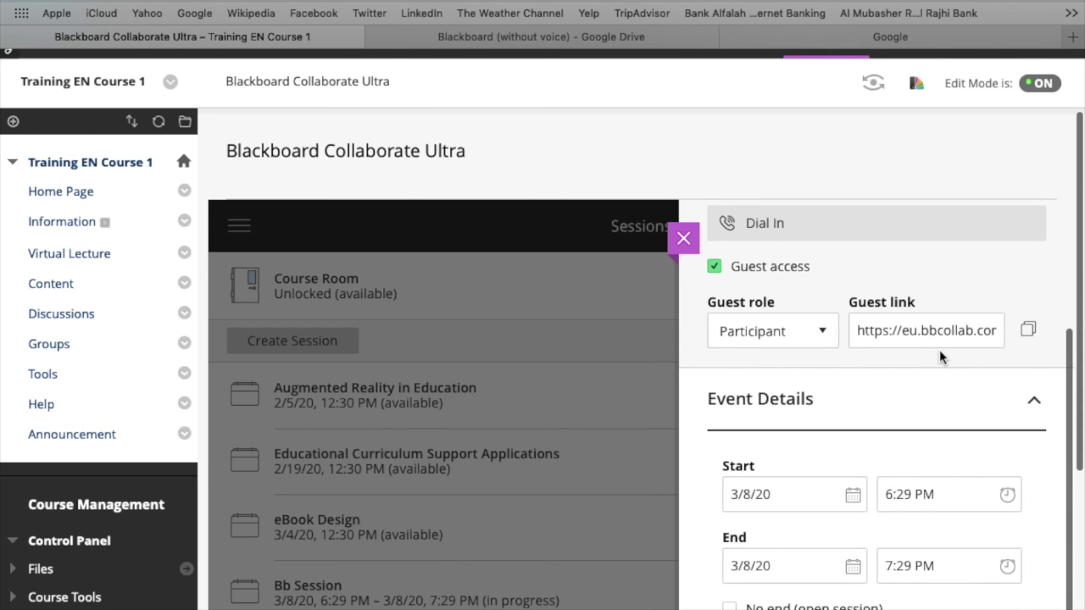
{"action": "left_click", "coordinate": [715, 269]}
{"action": "left_click", "coordinate": [714, 268]}
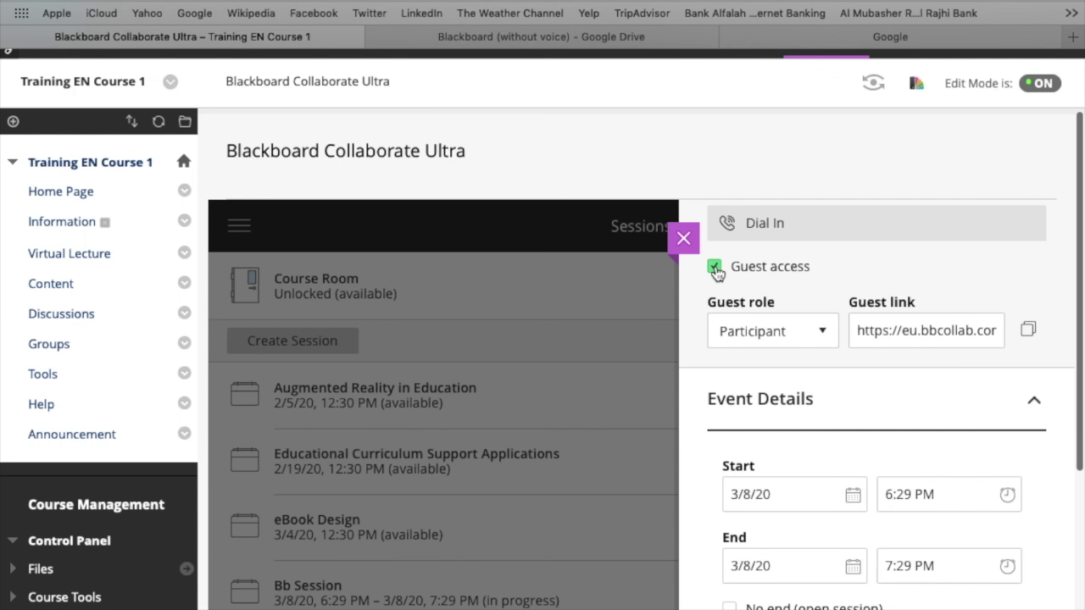
{"action": "left_click", "coordinate": [819, 333]}
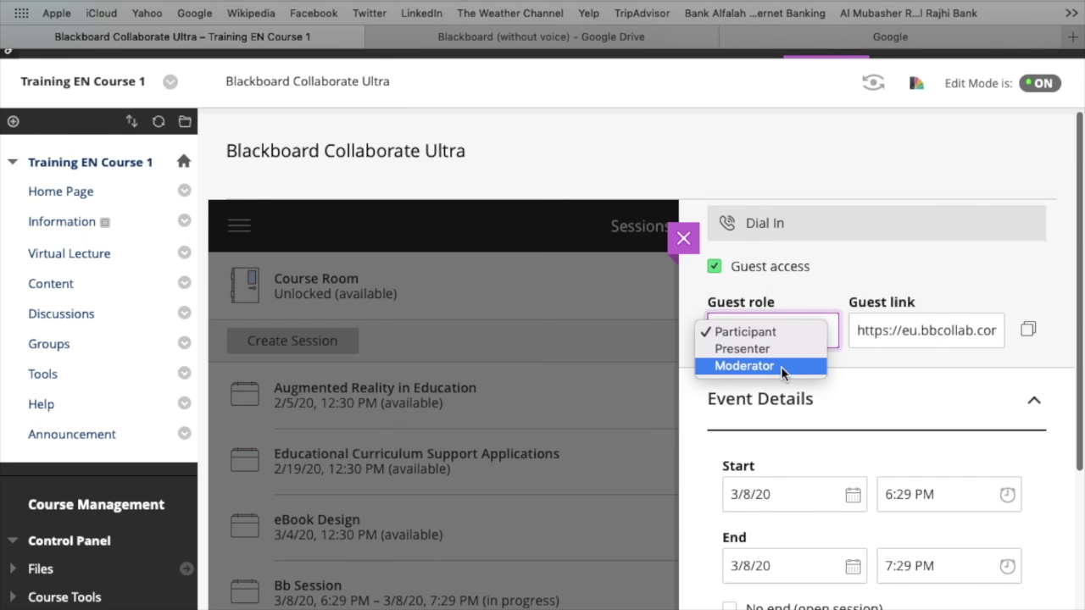
{"action": "left_click", "coordinate": [923, 330]}
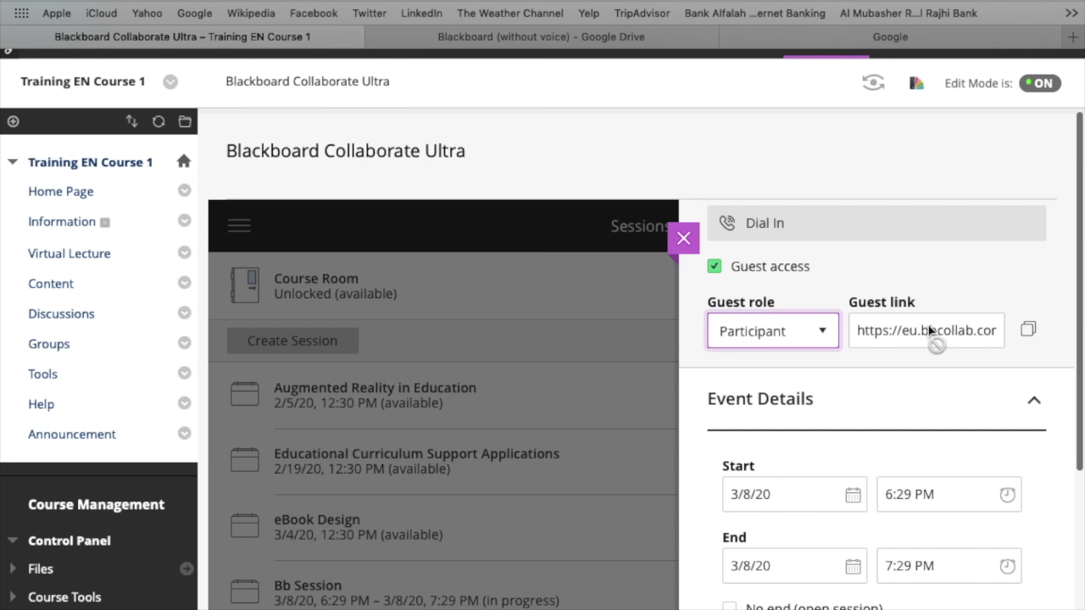
{"action": "left_click", "coordinate": [1029, 331]}
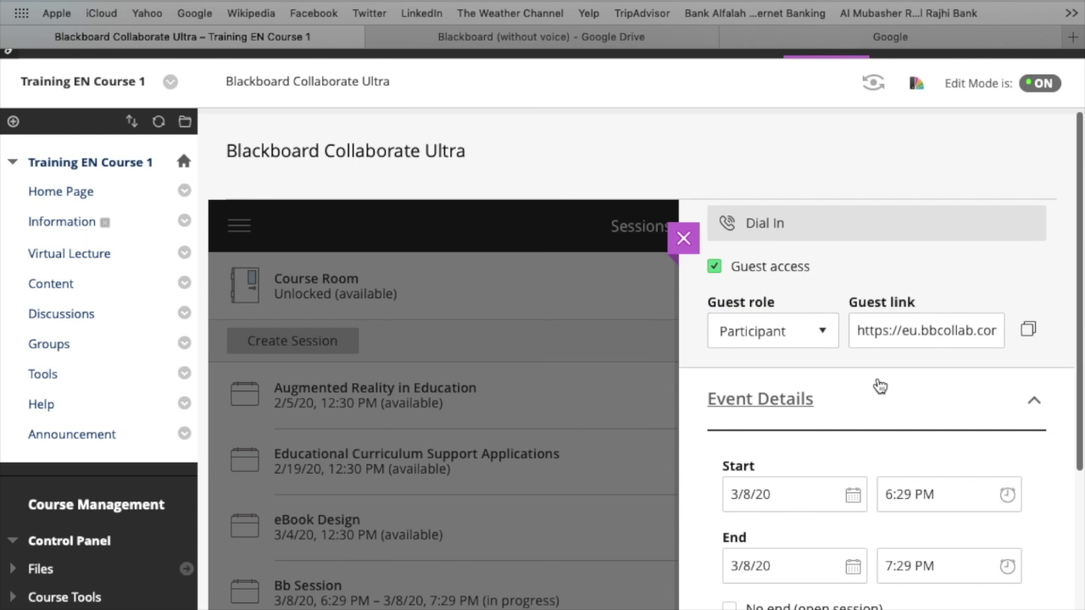
{"action": "scroll", "coordinate": [879, 387], "scroll_direction": "down", "scroll_amount": 3}
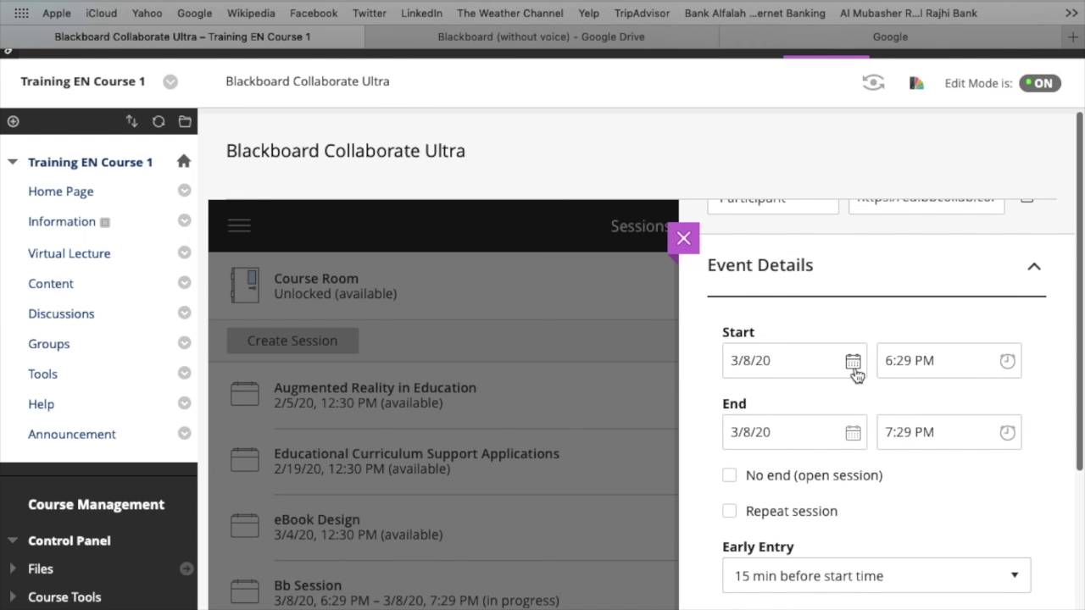
Keep the 3/8/20 6:29 PM start, set the end to 8:29 PM, then enable No end (open session).
{"action": "left_click", "coordinate": [854, 373]}
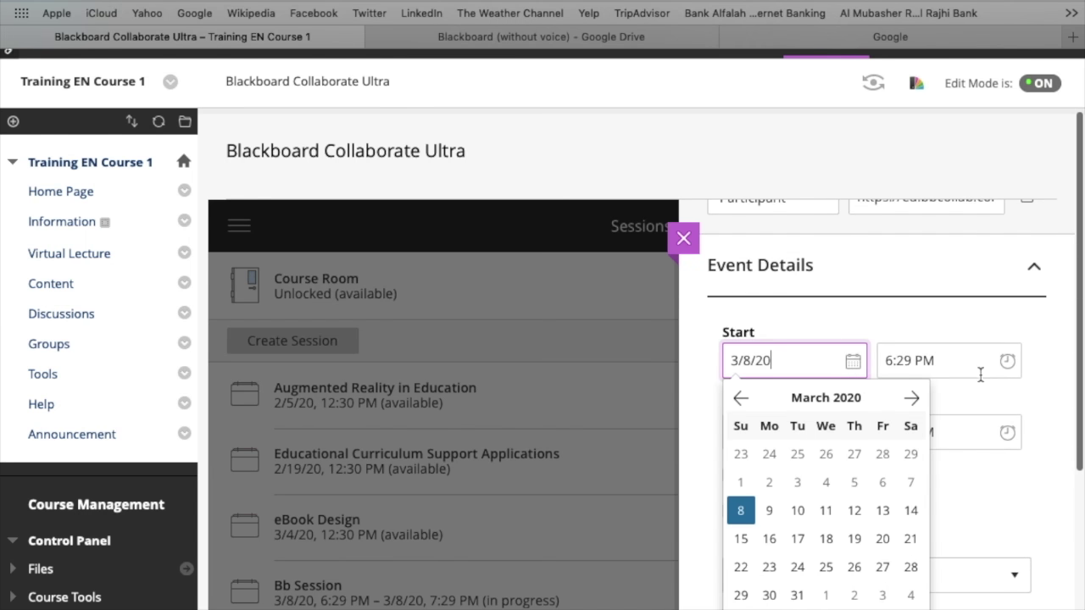
{"action": "left_click", "coordinate": [980, 372]}
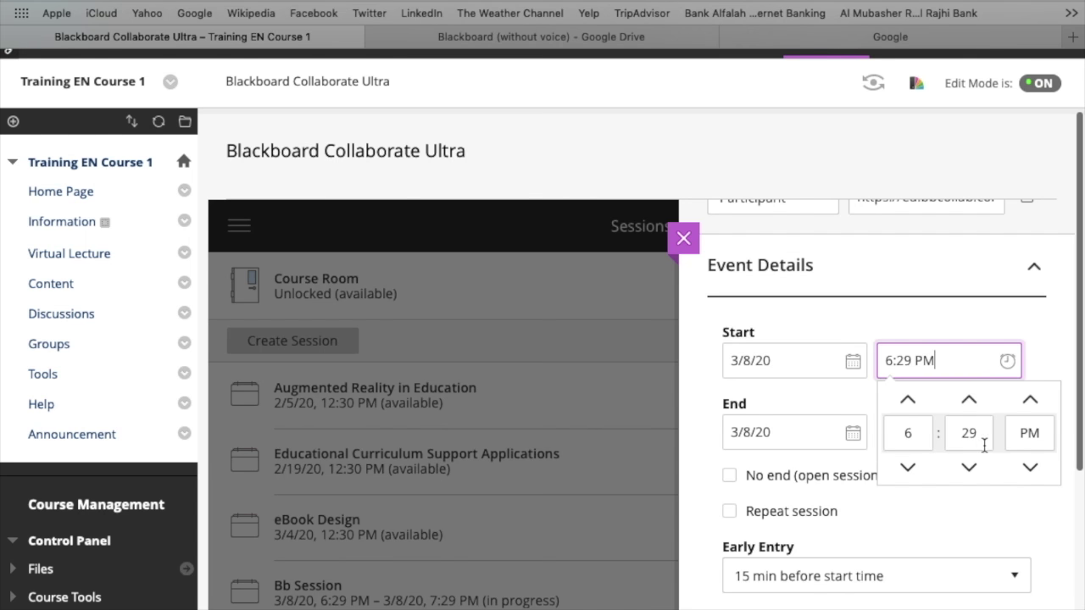
{"action": "left_click", "coordinate": [773, 434]}
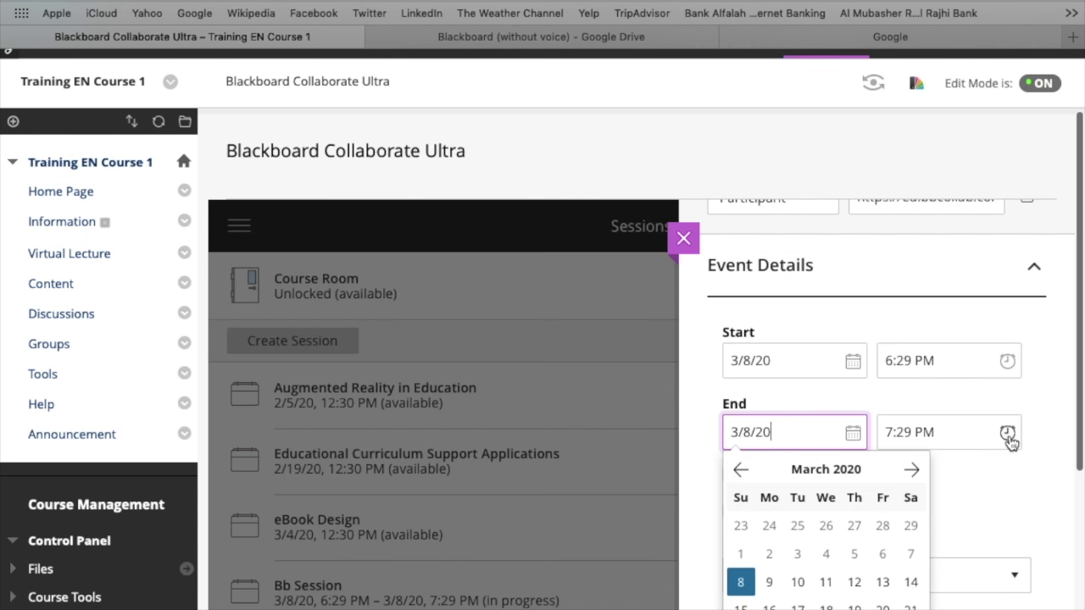
{"action": "left_click", "coordinate": [1006, 434]}
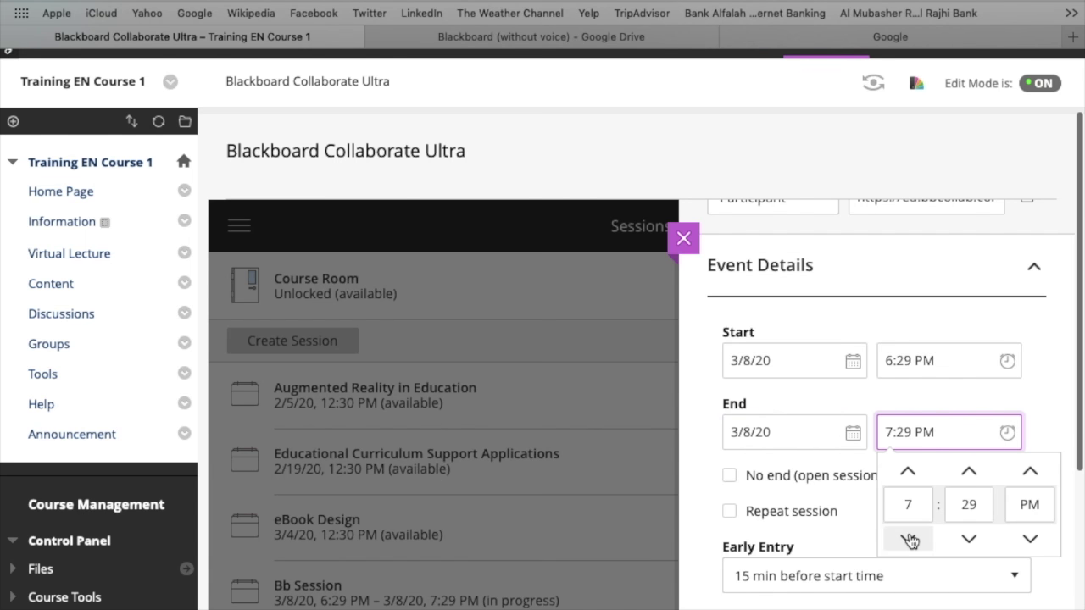
{"action": "left_click", "coordinate": [907, 538]}
{"action": "left_click", "coordinate": [908, 471]}
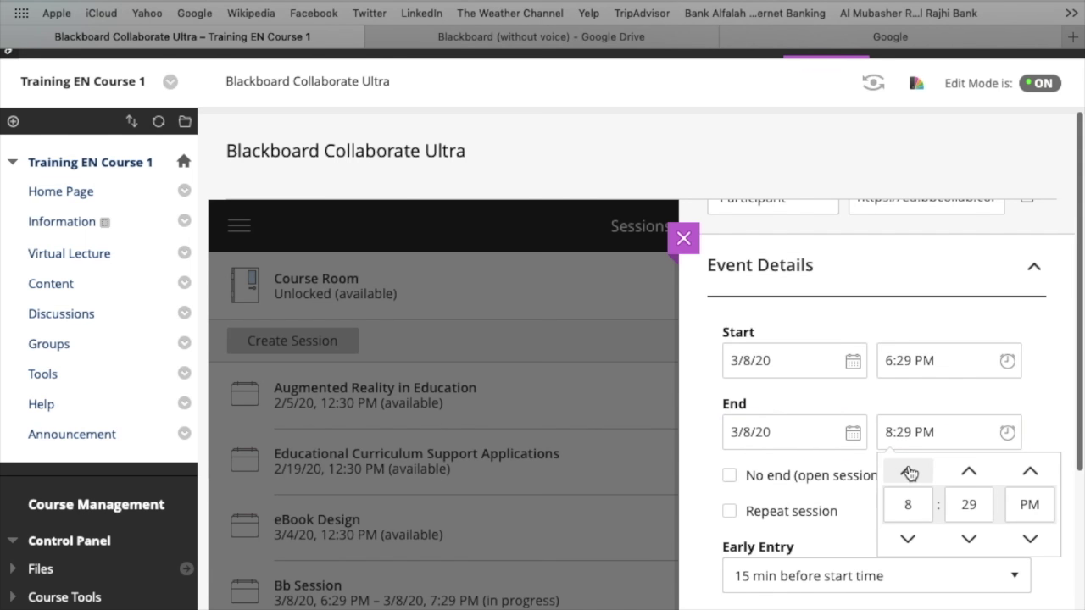
{"action": "left_click", "coordinate": [712, 485]}
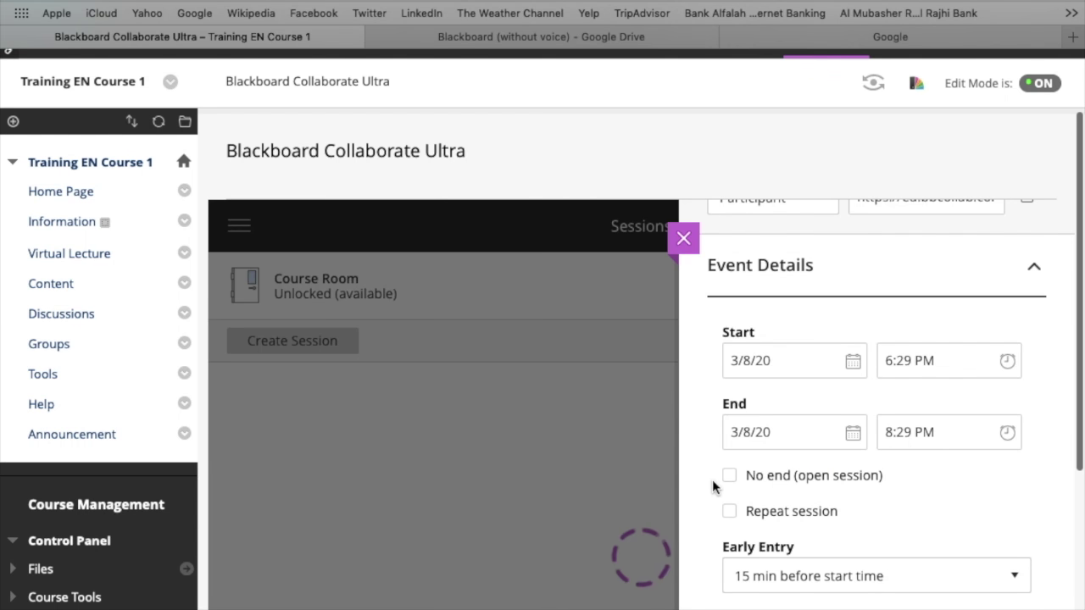
{"action": "left_click", "coordinate": [728, 476]}
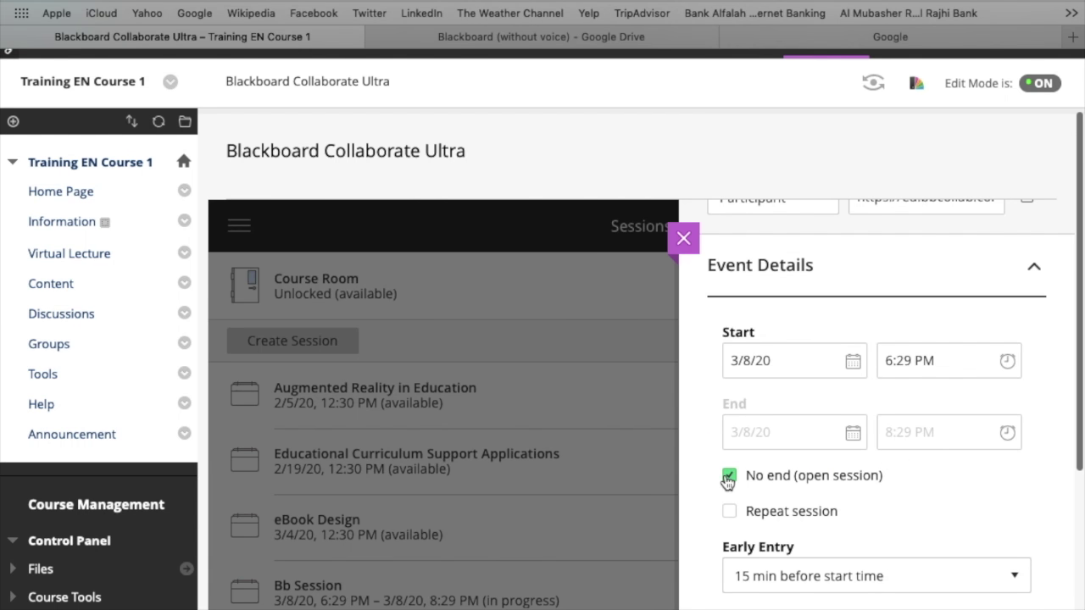
Turn on repeat for Bb Session, set to Weekly, every week.
{"action": "scroll", "coordinate": [871, 449], "scroll_direction": "down", "scroll_amount": 4}
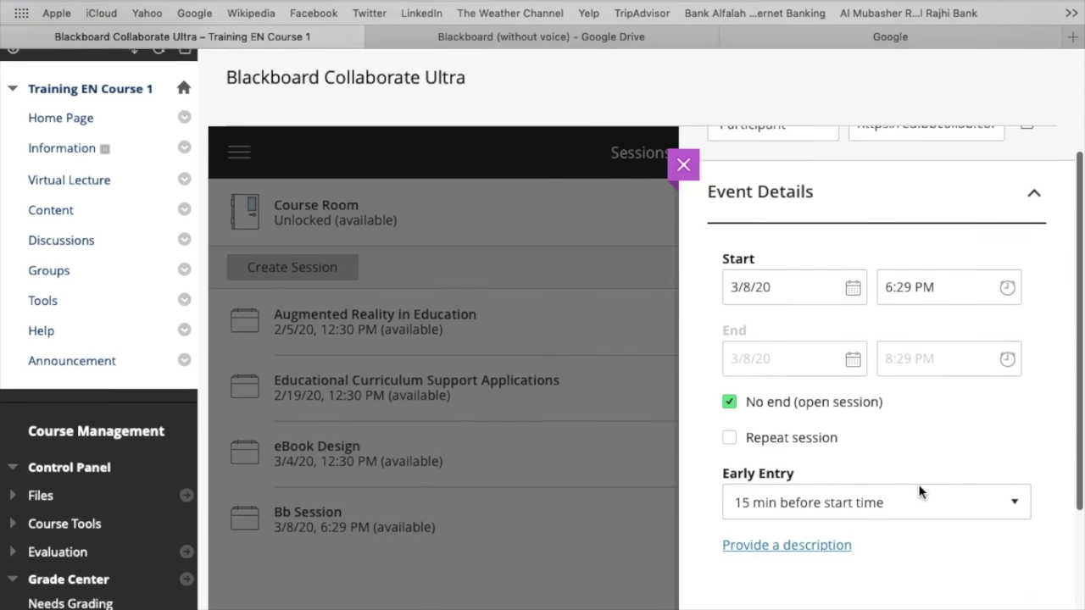
{"action": "left_click", "coordinate": [730, 357]}
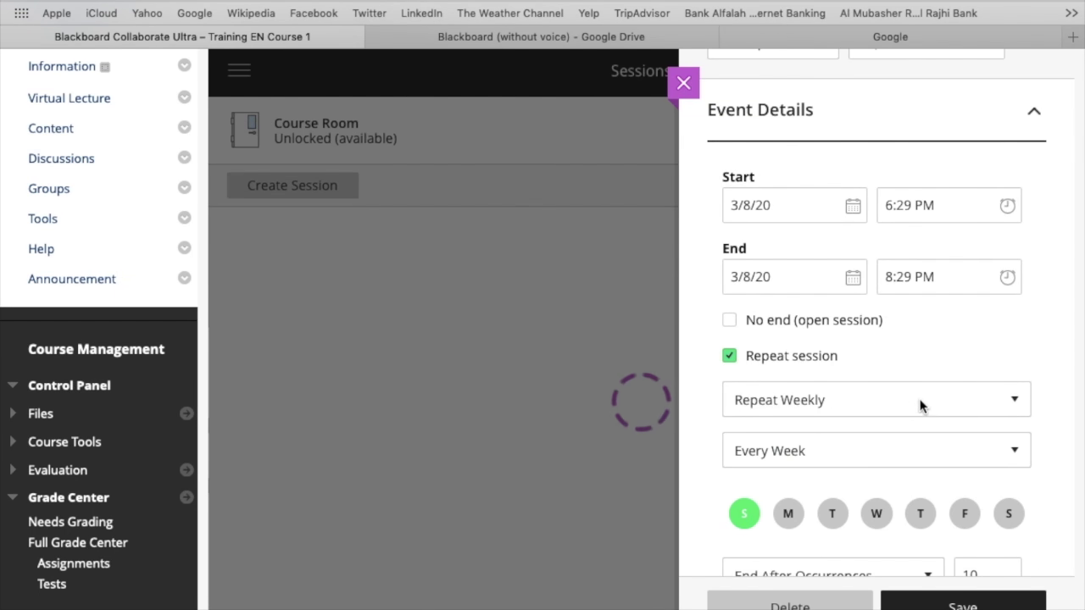
{"action": "left_click", "coordinate": [1017, 404]}
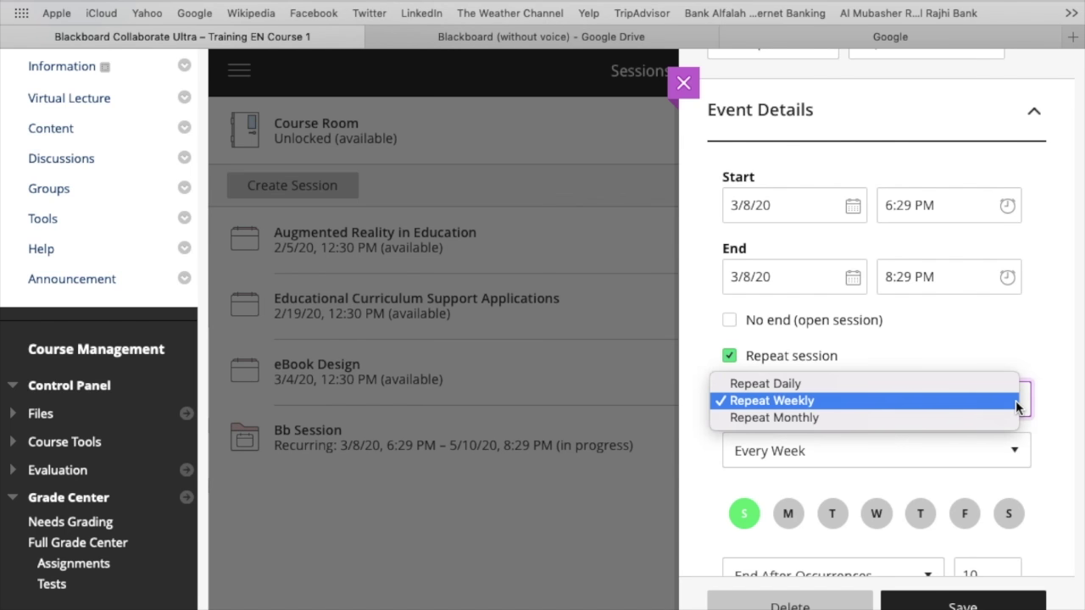
{"action": "left_click", "coordinate": [827, 404]}
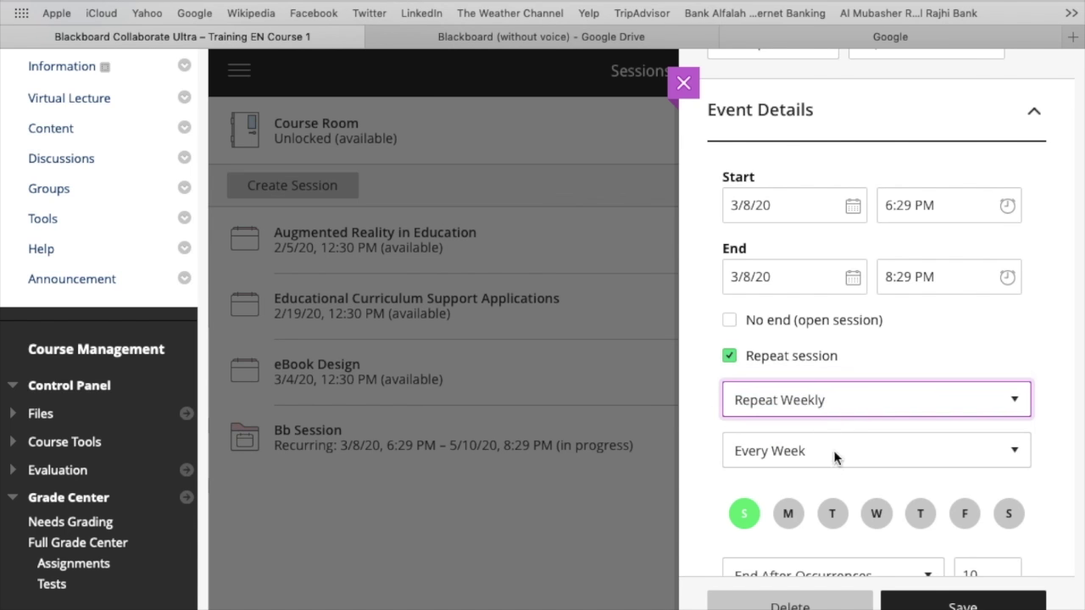
{"action": "left_click", "coordinate": [865, 451]}
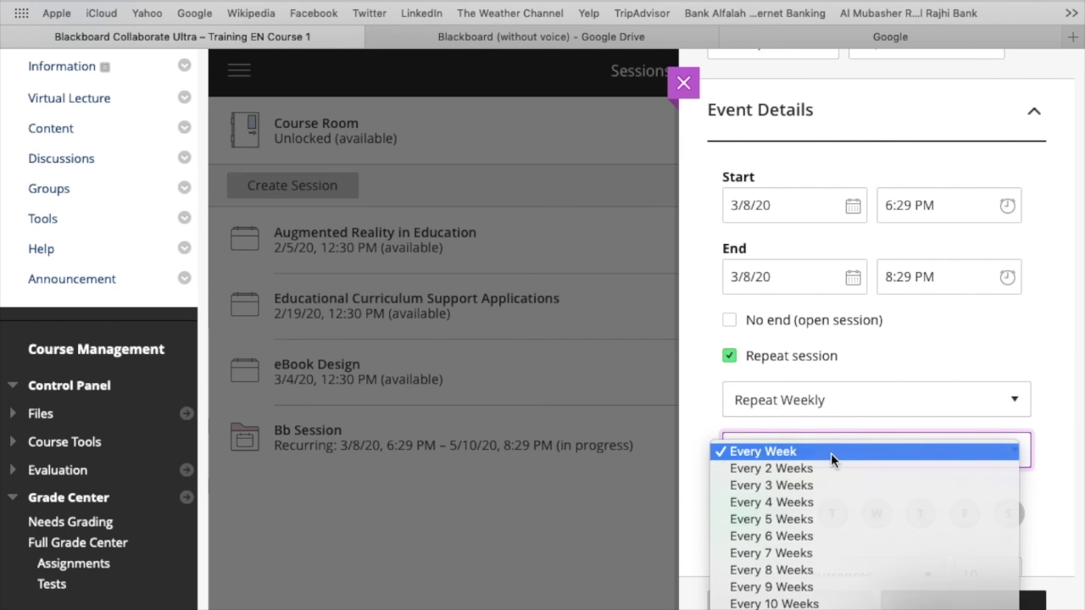
{"action": "left_click", "coordinate": [831, 452]}
Add Monday through Saturday as repeat days and end after 10 occurrences.
{"action": "scroll", "coordinate": [887, 480], "scroll_direction": "down", "scroll_amount": 2}
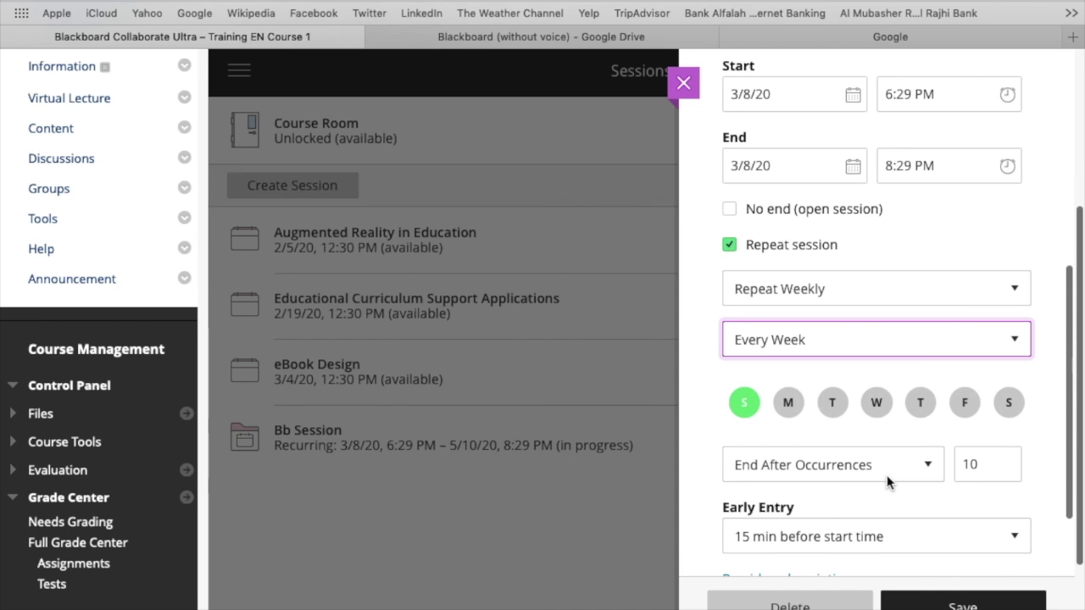
{"action": "left_click", "coordinate": [786, 404]}
{"action": "left_click", "coordinate": [831, 404]}
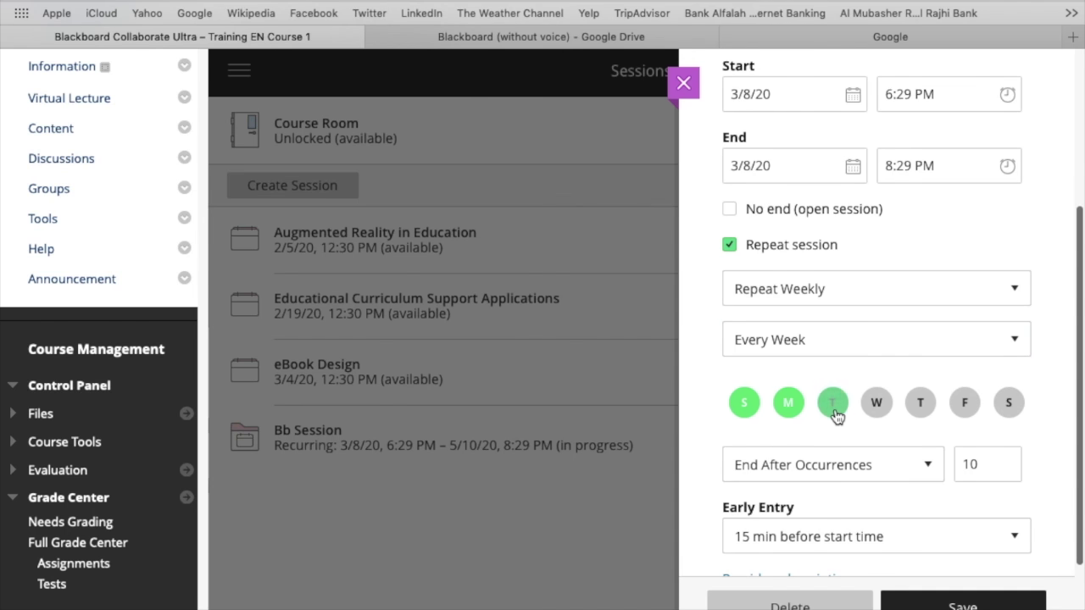
{"action": "left_click", "coordinate": [878, 412]}
{"action": "left_click", "coordinate": [922, 413]}
{"action": "left_click", "coordinate": [970, 417]}
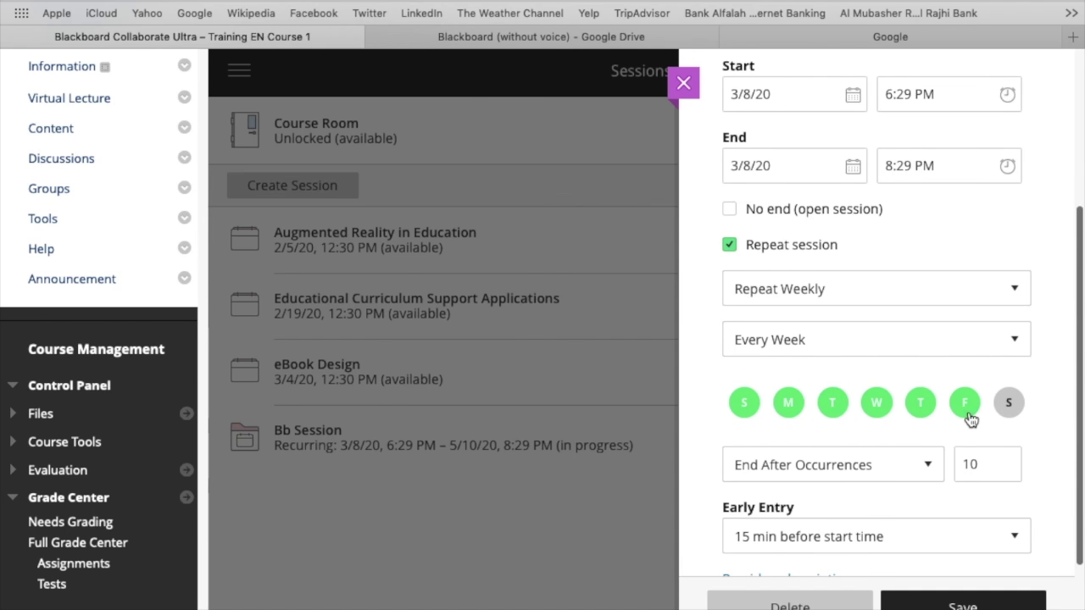
{"action": "left_click", "coordinate": [1004, 412]}
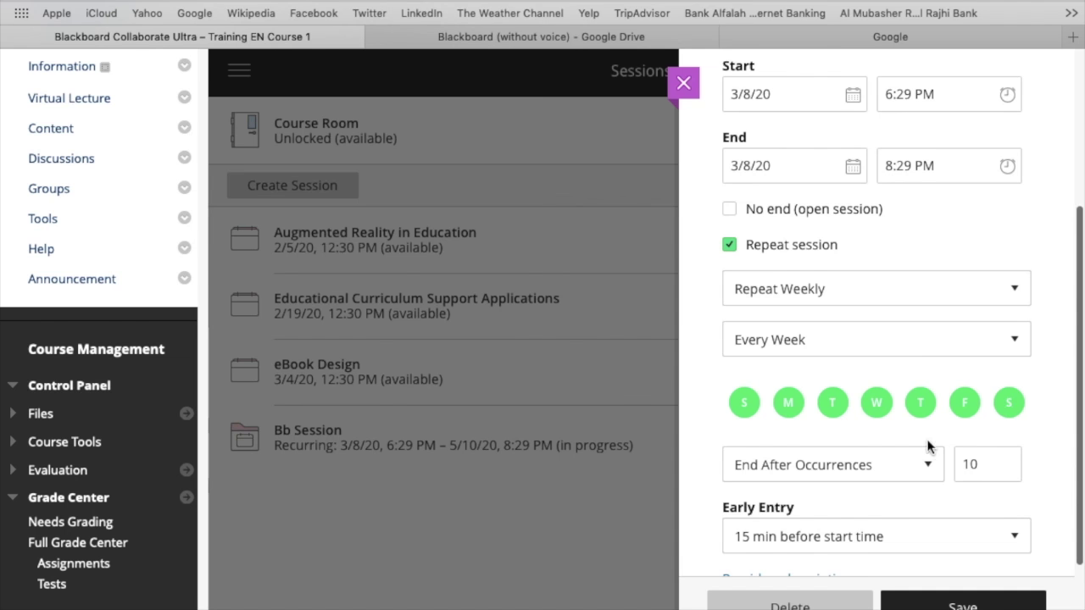
{"action": "left_click", "coordinate": [925, 466]}
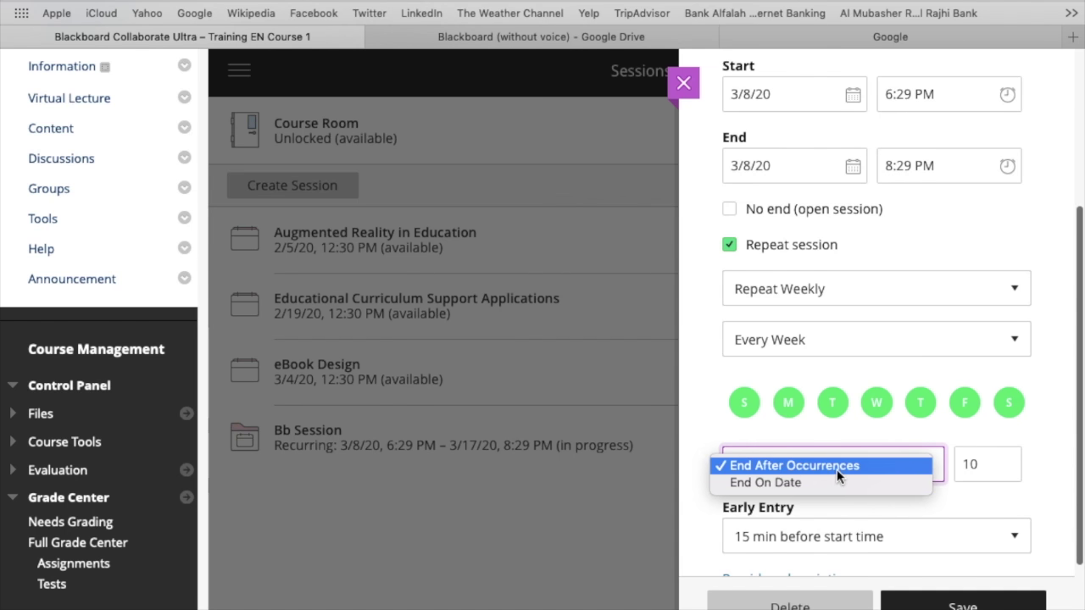
{"action": "left_click", "coordinate": [987, 464]}
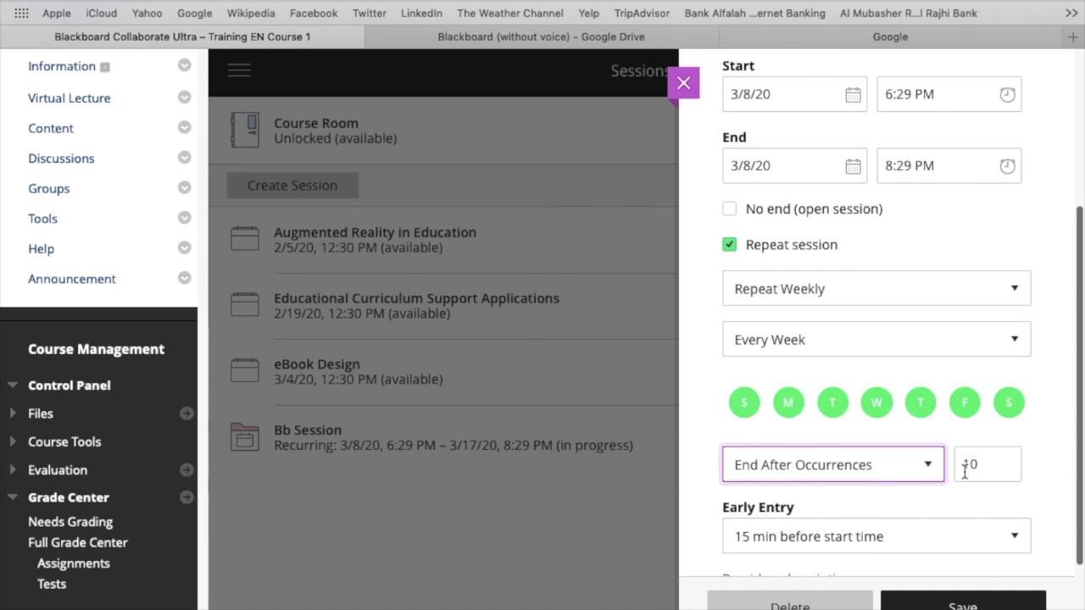
Set early entry to 15 minutes before start time.
{"action": "scroll", "coordinate": [1000, 470], "scroll_direction": "down", "scroll_amount": 3}
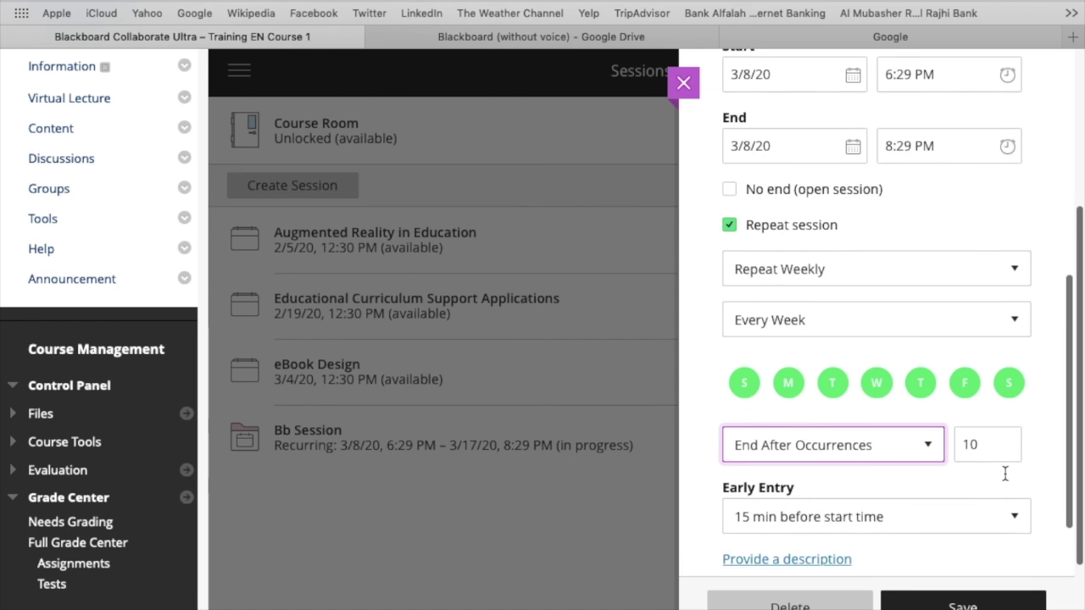
{"action": "left_click", "coordinate": [1013, 419]}
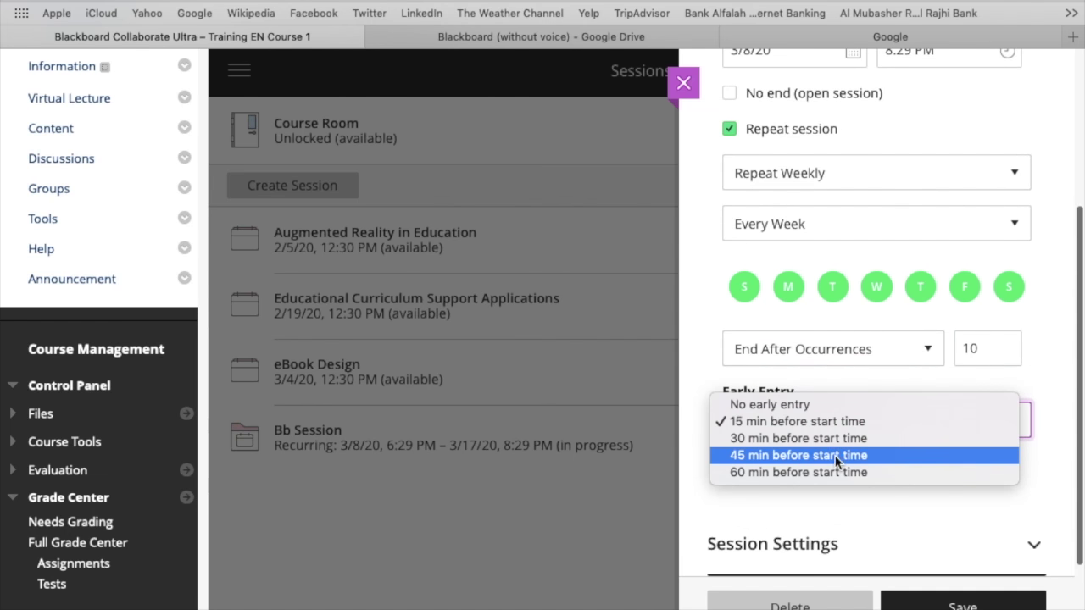
{"action": "left_click", "coordinate": [819, 472]}
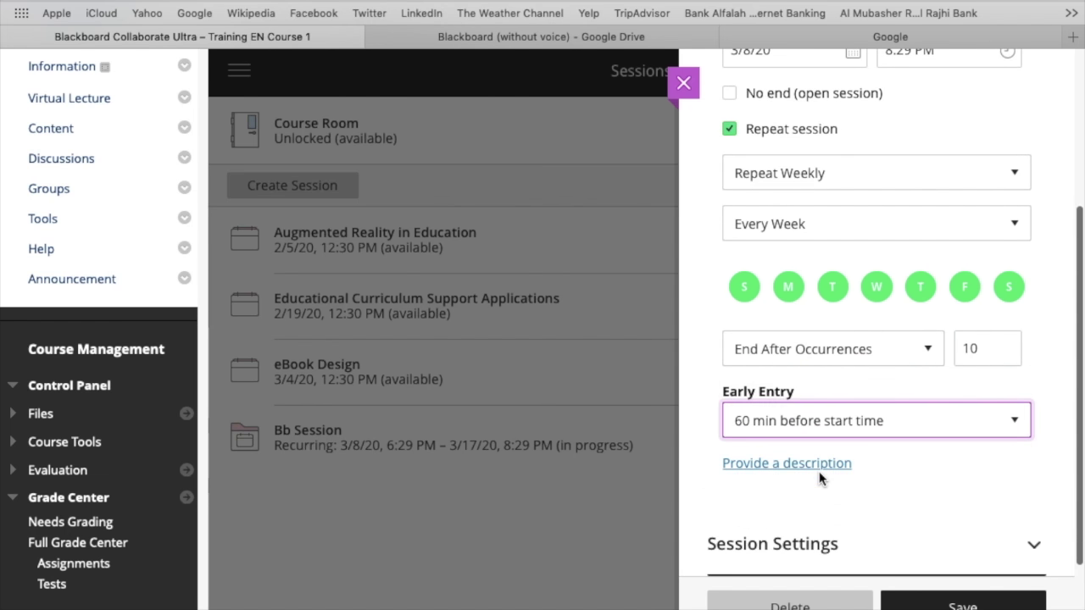
{"action": "left_click", "coordinate": [1013, 421]}
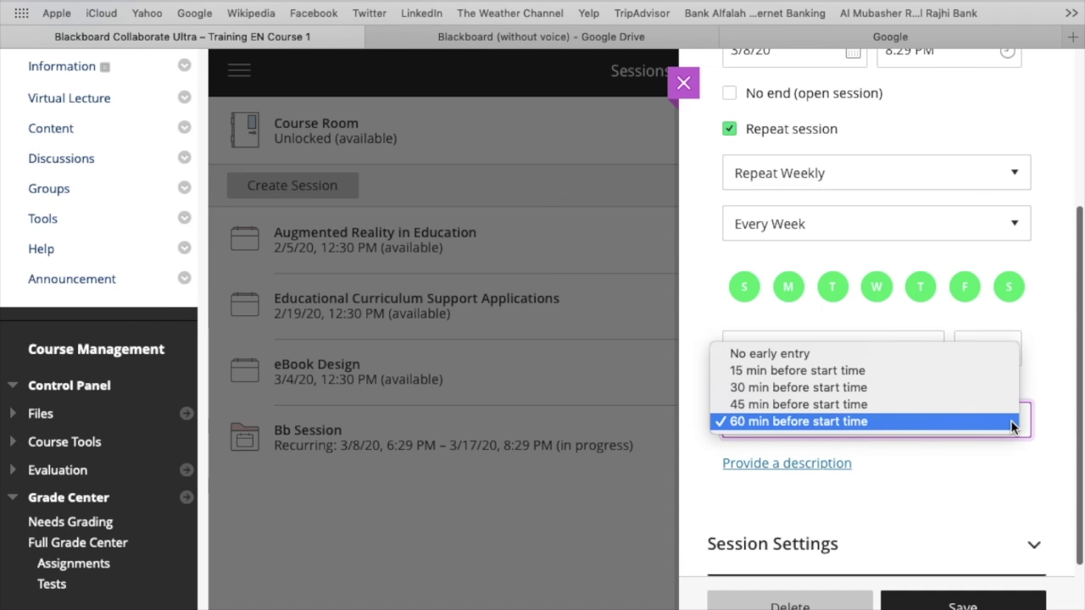
{"action": "left_click", "coordinate": [787, 368]}
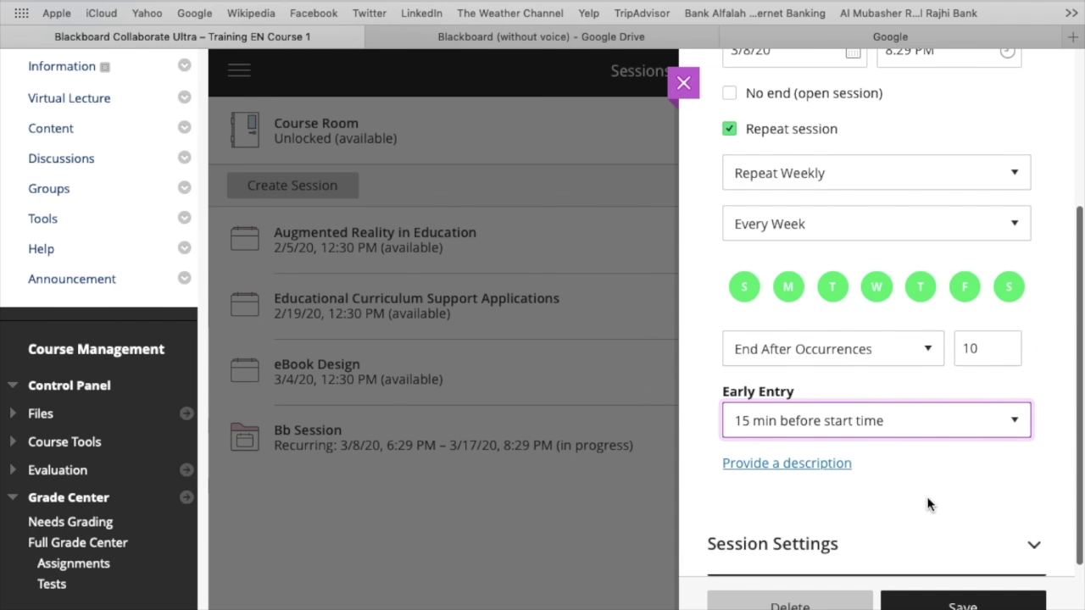
Add the description 'This session is all about Blackboard Lear'.
{"action": "scroll", "coordinate": [928, 504], "scroll_direction": "down", "scroll_amount": 3}
{"action": "left_click", "coordinate": [790, 339]}
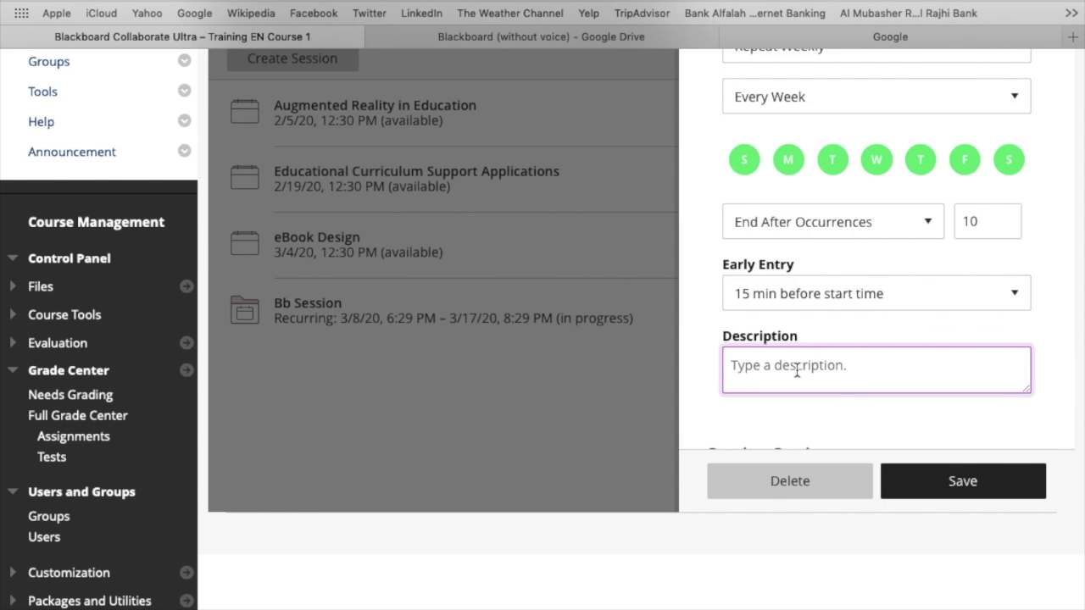
{"action": "type", "text": "This session is all abou"}
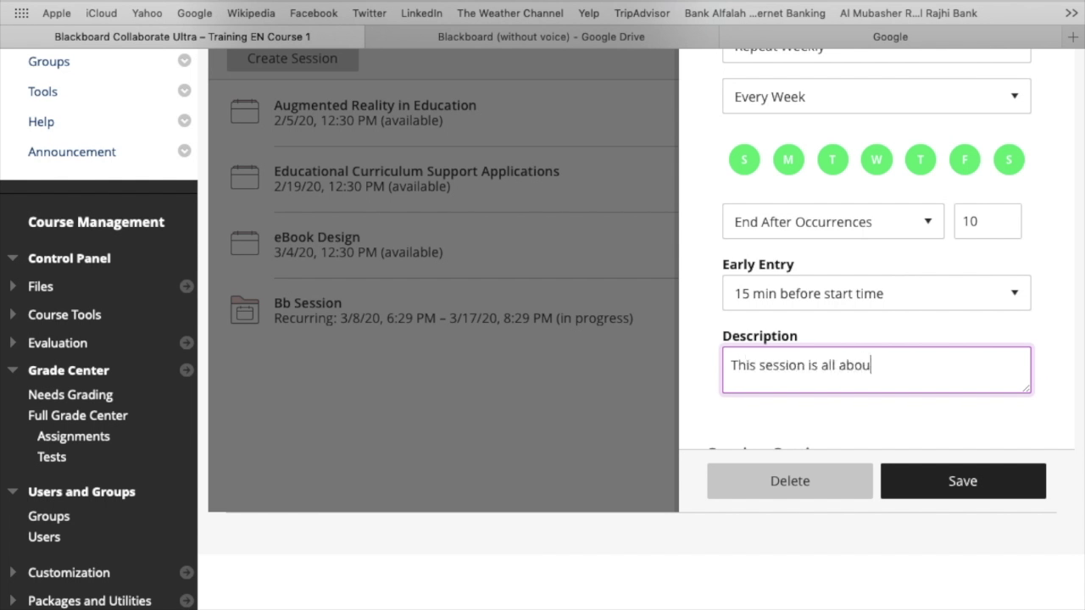
{"action": "type", "text": "t Blackboard Learn"}
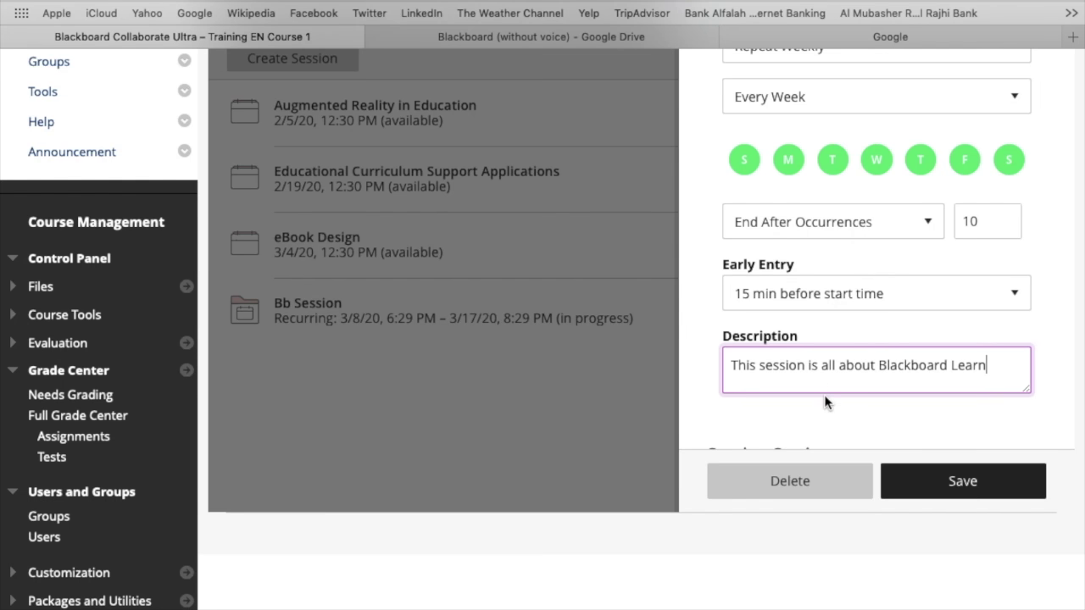
In Session Settings, keep Participant as default role and allow recording downloads.
{"action": "scroll", "coordinate": [823, 400], "scroll_direction": "down", "scroll_amount": 2}
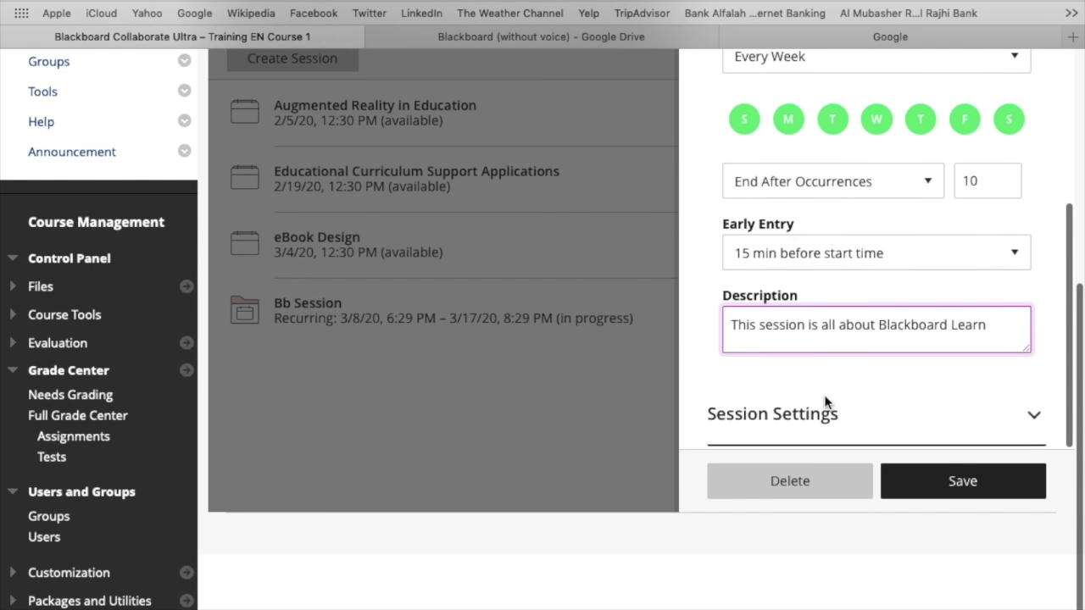
{"action": "left_click", "coordinate": [1028, 419]}
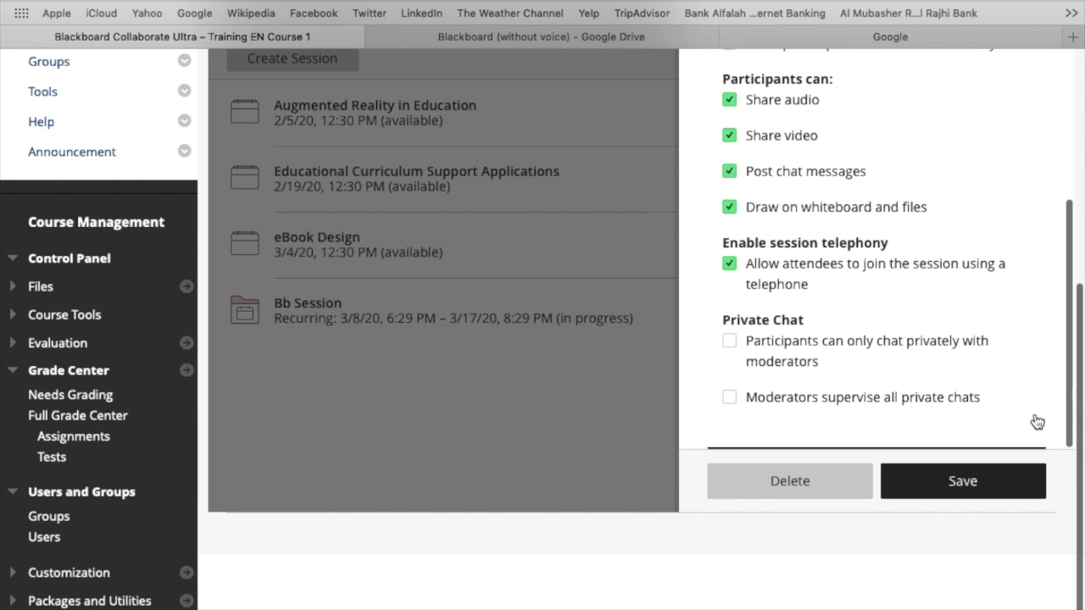
{"action": "scroll", "coordinate": [979, 235], "scroll_direction": "up", "scroll_amount": 10}
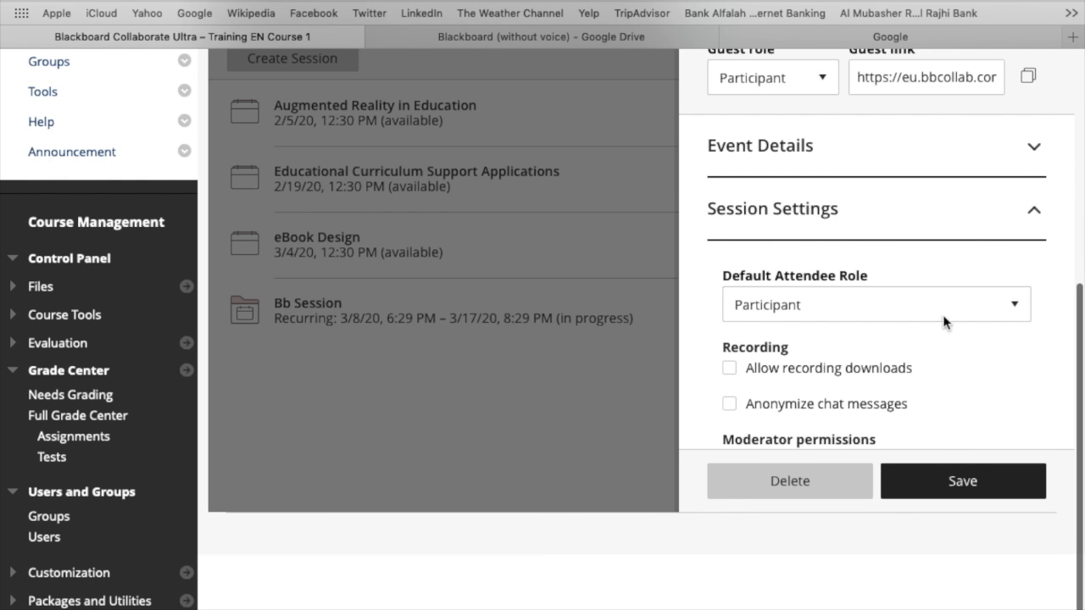
{"action": "left_click", "coordinate": [1020, 307]}
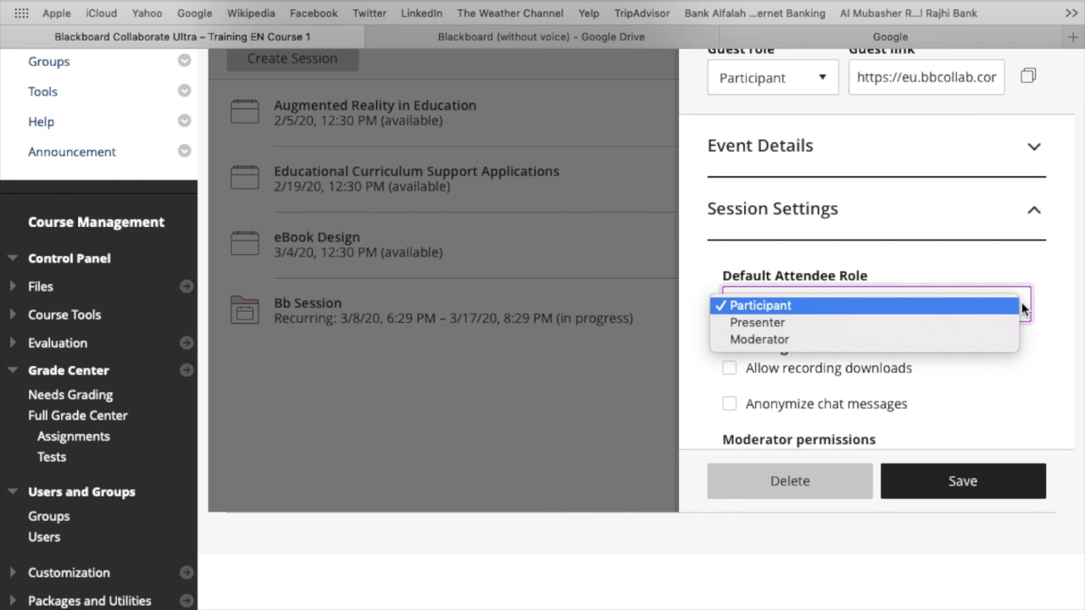
{"action": "left_click", "coordinate": [998, 305]}
{"action": "scroll", "coordinate": [998, 305], "scroll_direction": "down", "scroll_amount": 4}
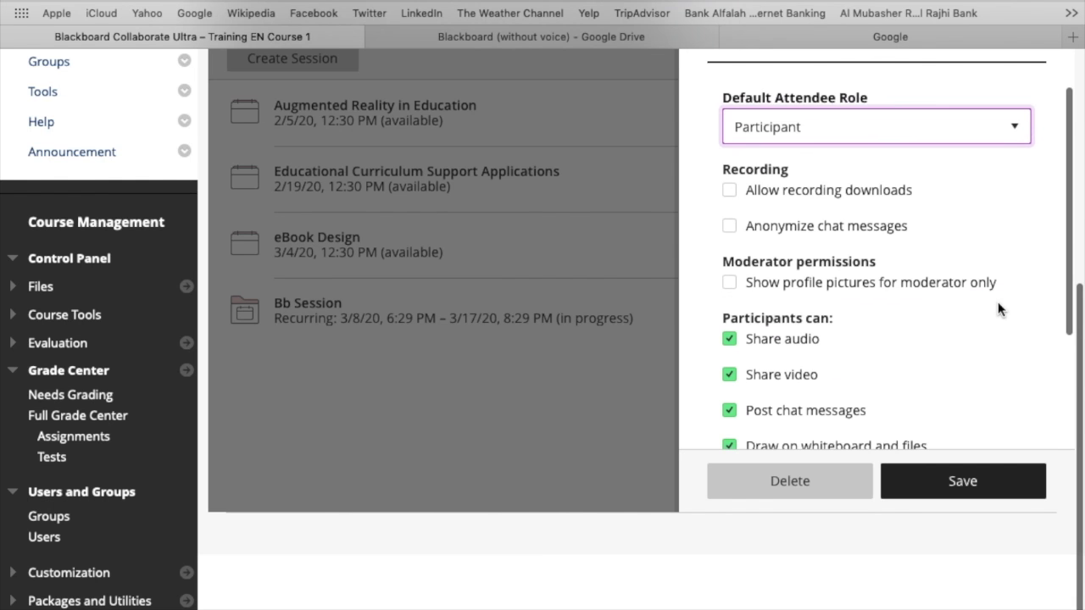
{"action": "left_click", "coordinate": [729, 191]}
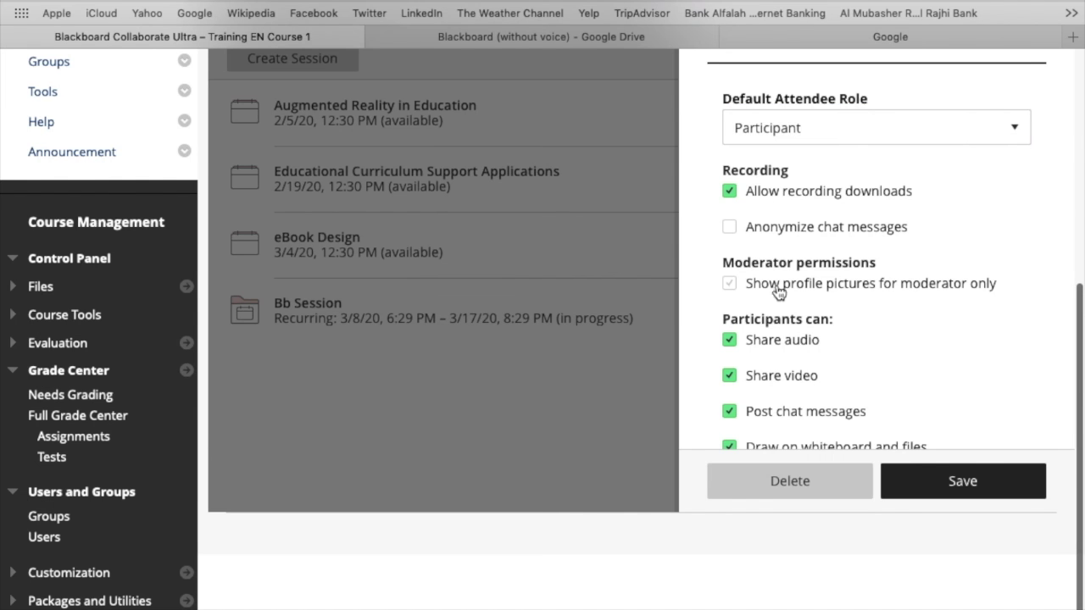
Turn off participant video sharing and whiteboard/file drawing, then save the session.
{"action": "scroll", "coordinate": [733, 290], "scroll_direction": "down", "scroll_amount": 3}
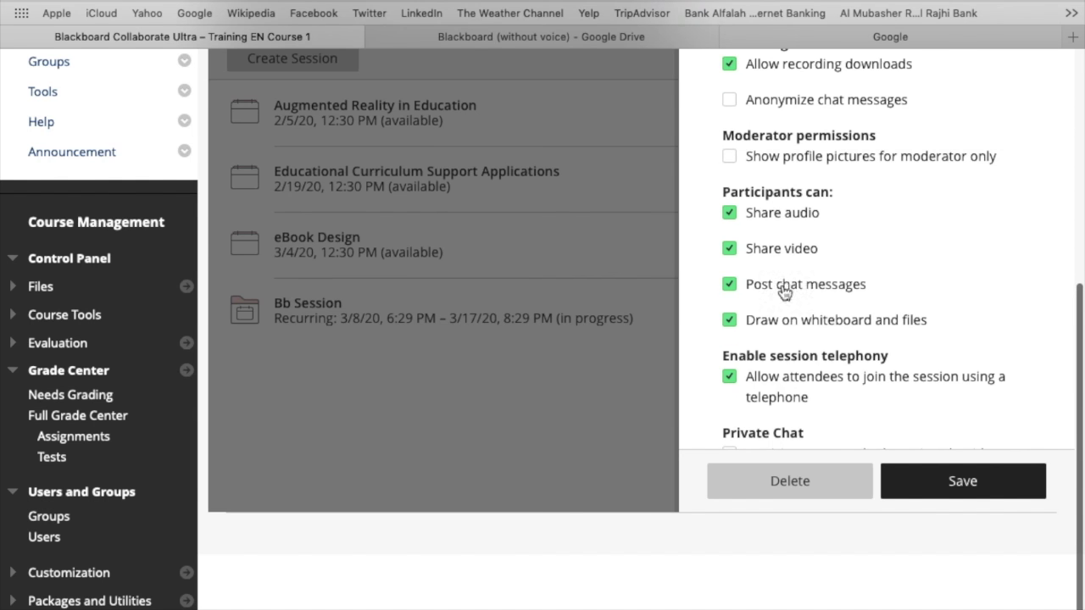
{"action": "left_click", "coordinate": [730, 251]}
{"action": "left_click", "coordinate": [730, 319]}
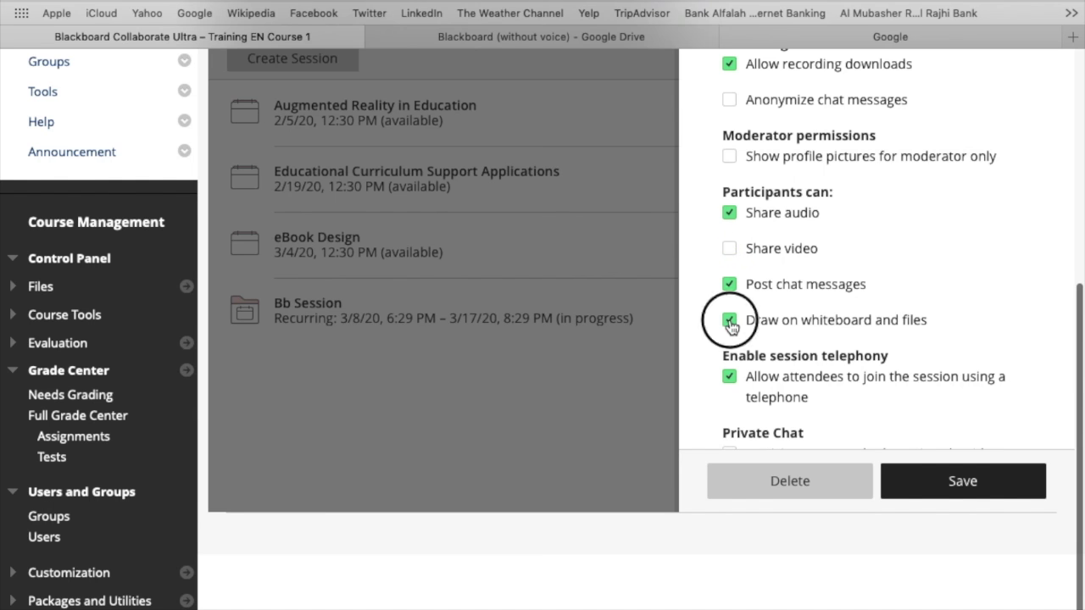
{"action": "scroll", "coordinate": [824, 326], "scroll_direction": "down", "scroll_amount": 3}
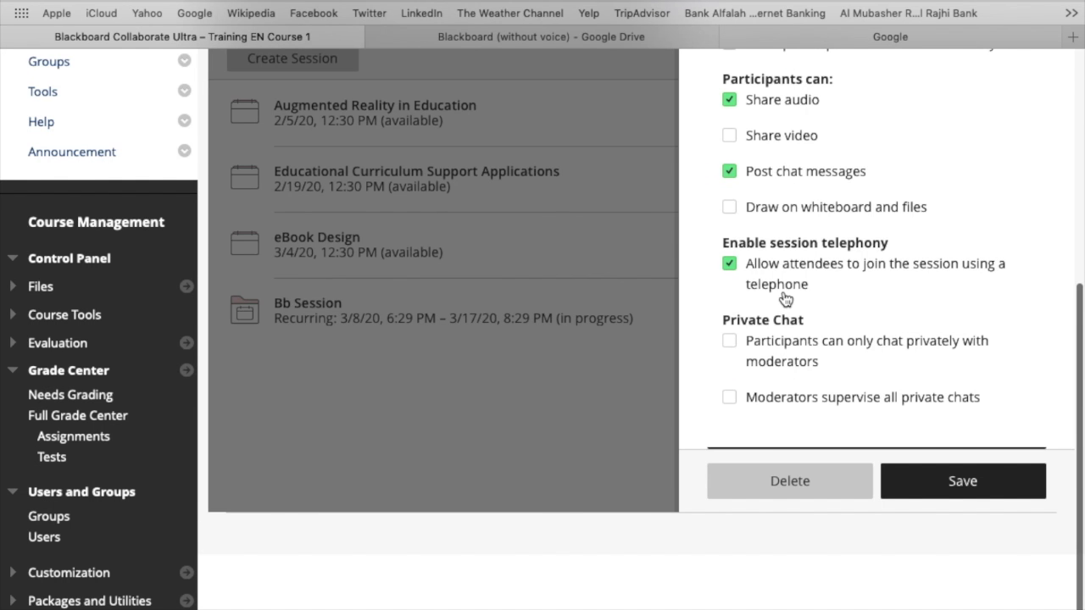
{"action": "left_click", "coordinate": [734, 348]}
{"action": "left_click", "coordinate": [734, 348]}
{"action": "left_click", "coordinate": [959, 481]}
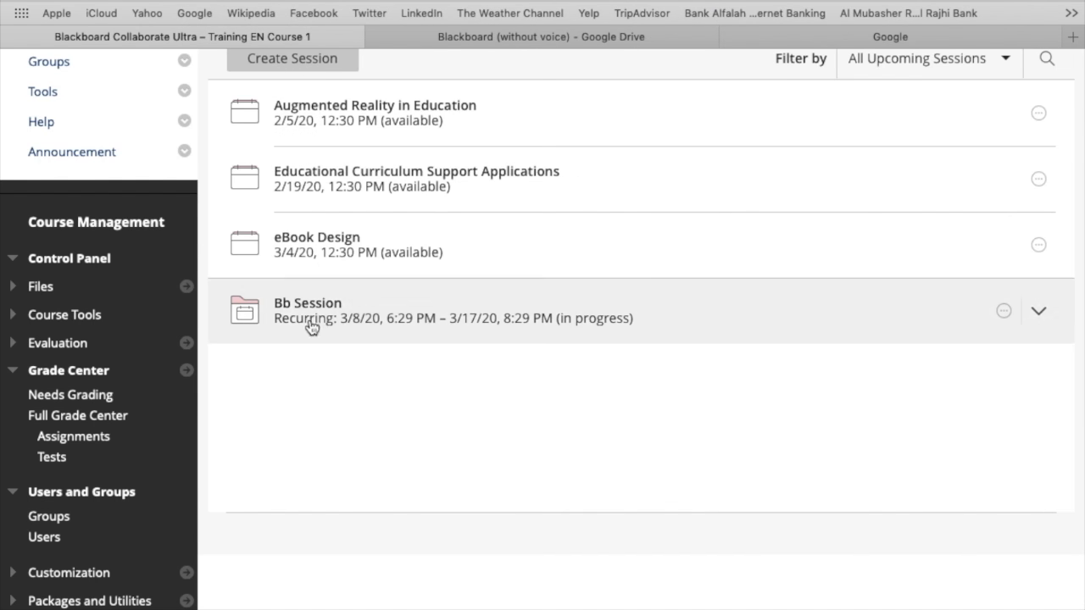
Expand Bb Session's dated occurrences and open options for the in-progress 3/8/20 occurrence.
{"action": "left_click", "coordinate": [1002, 313]}
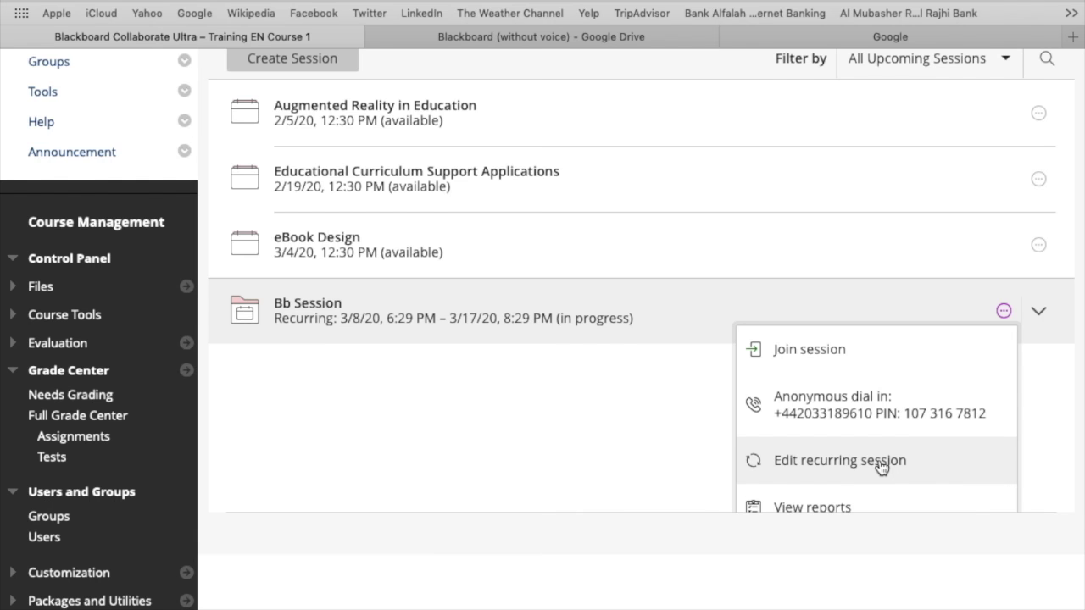
{"action": "scroll", "coordinate": [882, 467], "scroll_direction": "down", "scroll_amount": 3}
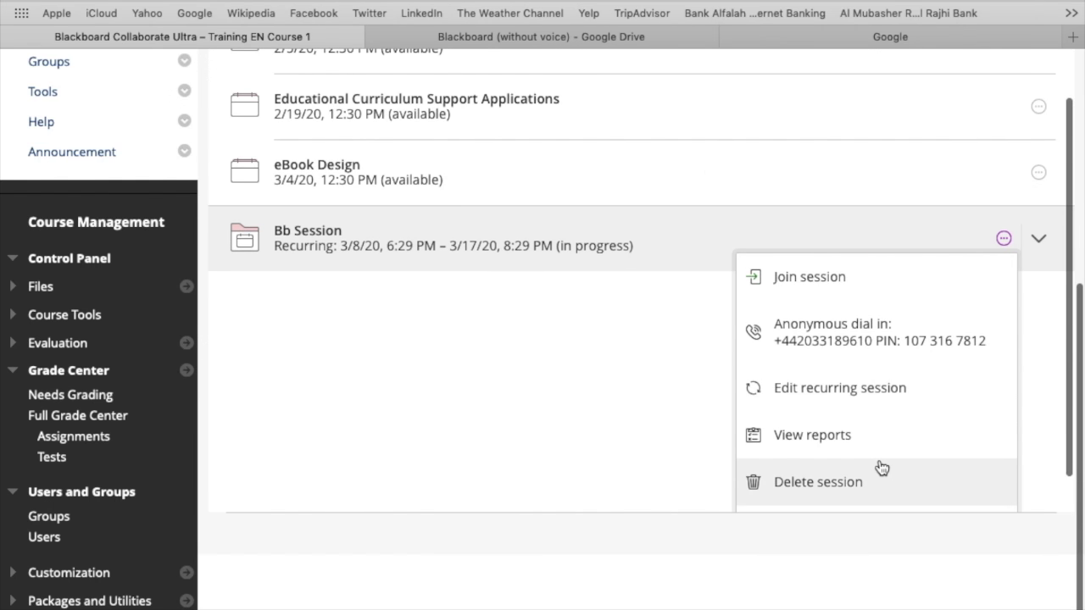
{"action": "scroll", "coordinate": [881, 468], "scroll_direction": "down", "scroll_amount": 1}
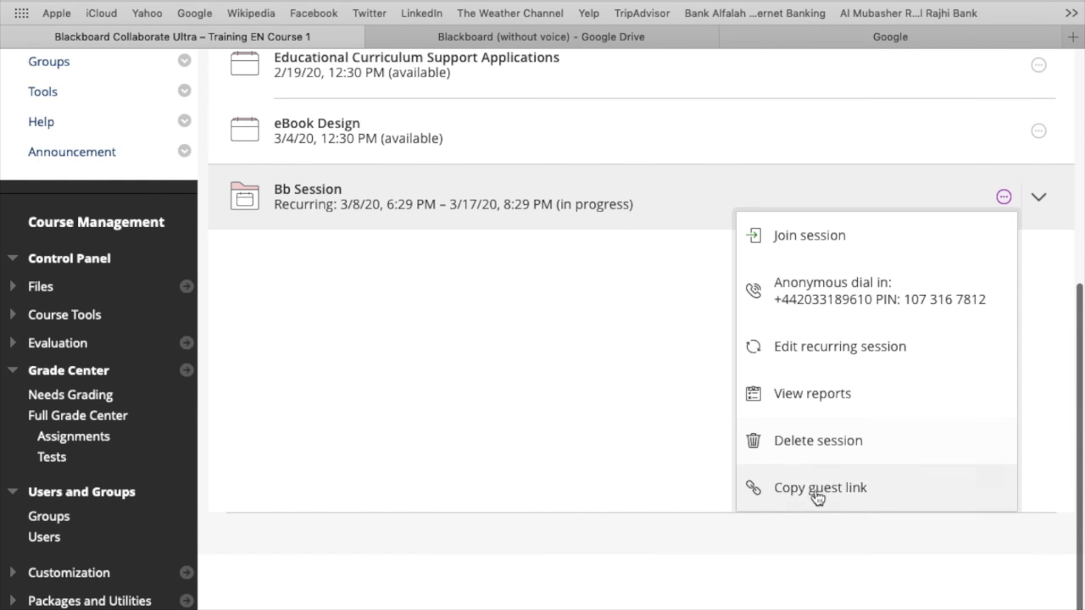
{"action": "left_click", "coordinate": [847, 239]}
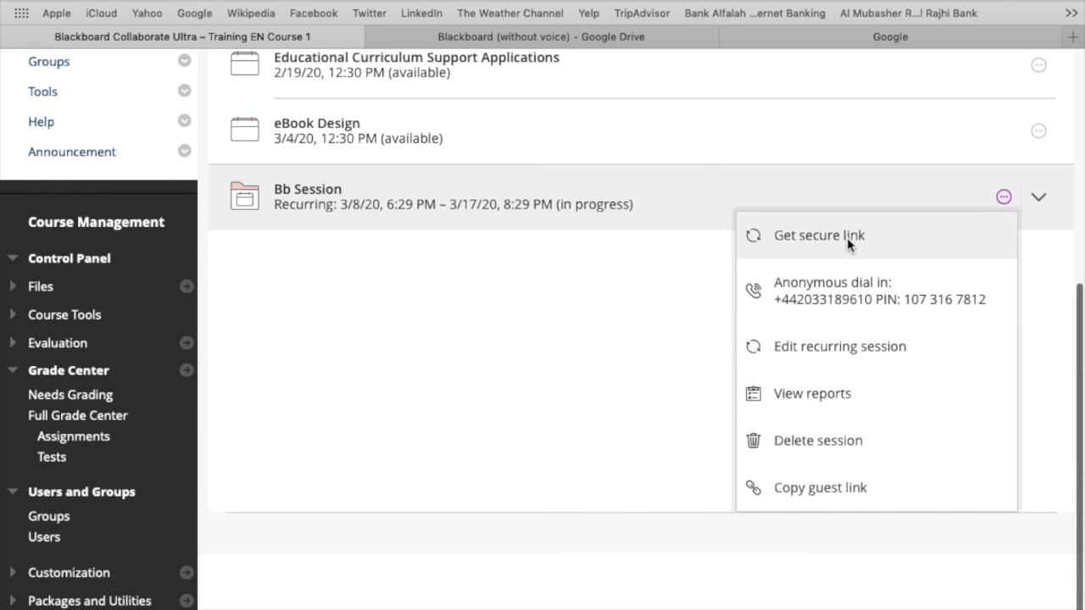
{"action": "scroll", "coordinate": [846, 239], "scroll_direction": "up", "scroll_amount": 2}
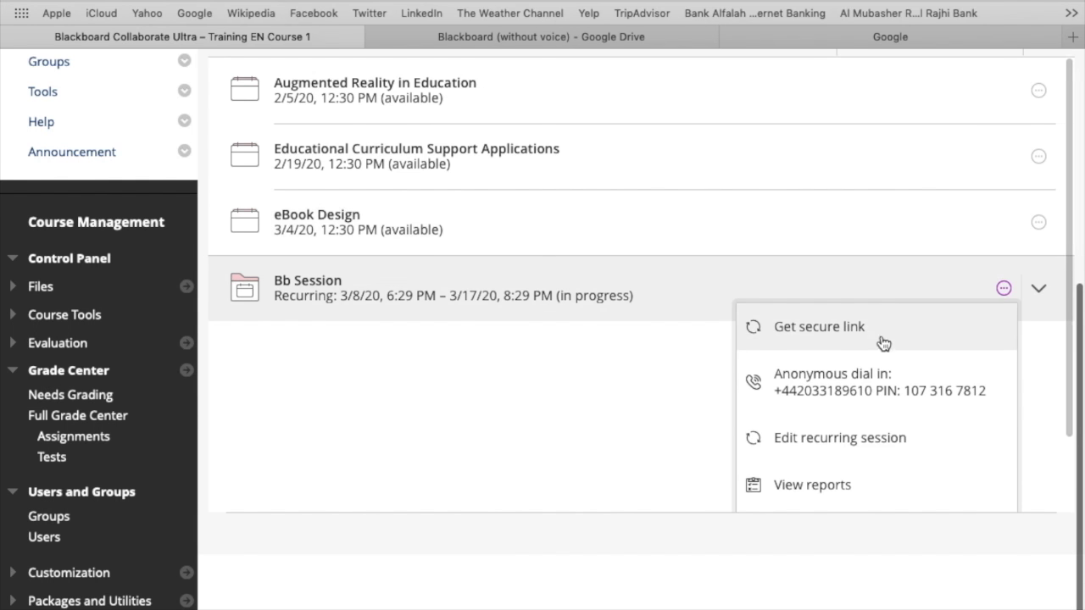
{"action": "left_click", "coordinate": [1038, 291]}
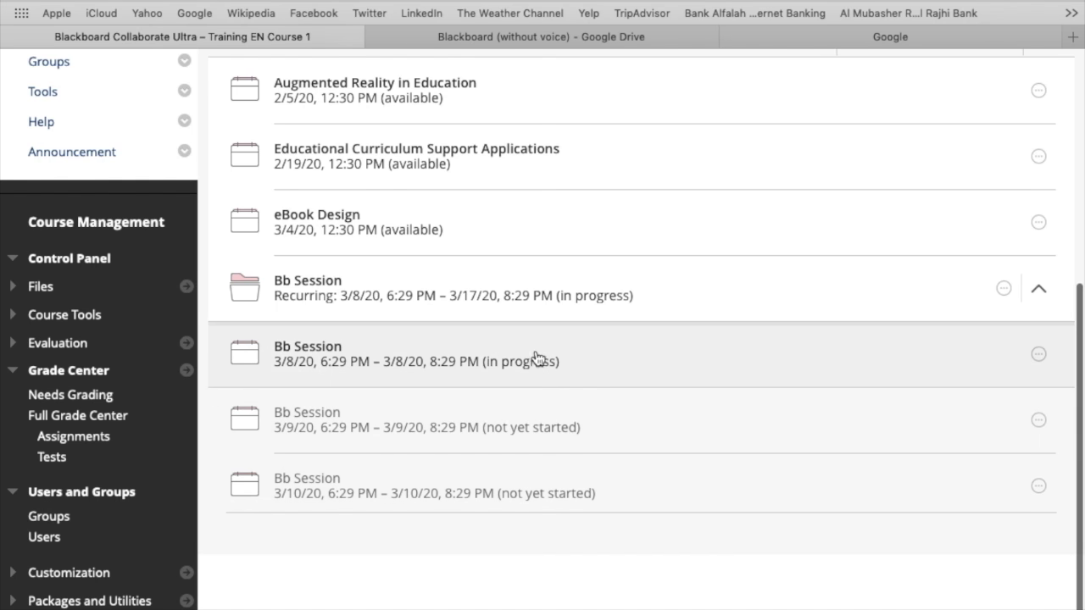
{"action": "left_click", "coordinate": [1038, 354]}
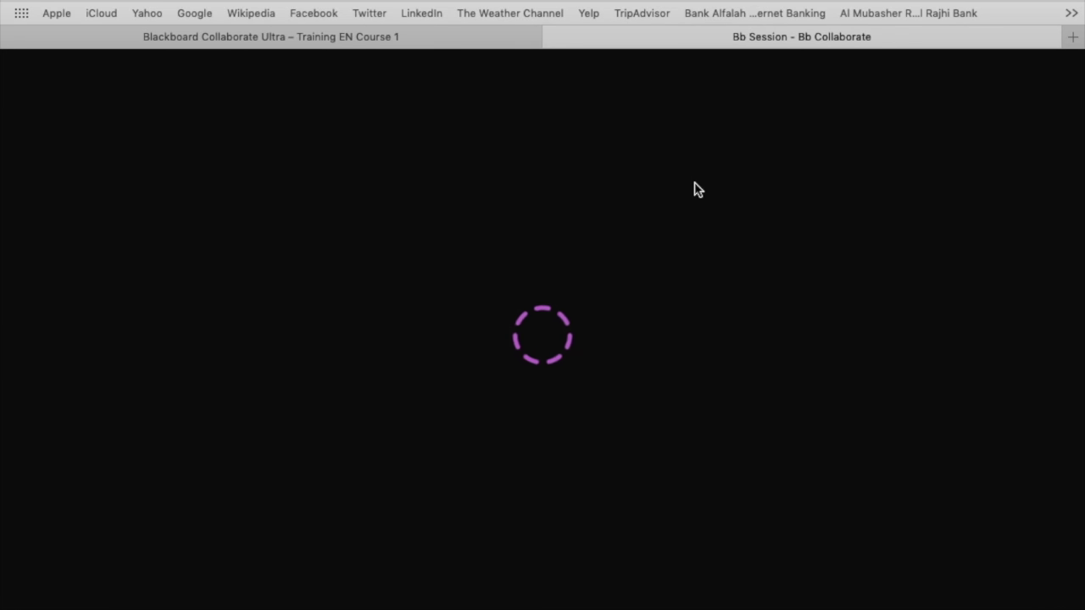
Allow microphone access, skip the audio test, and open the session menu.
{"action": "mouse_move", "coordinate": [23, 4]}
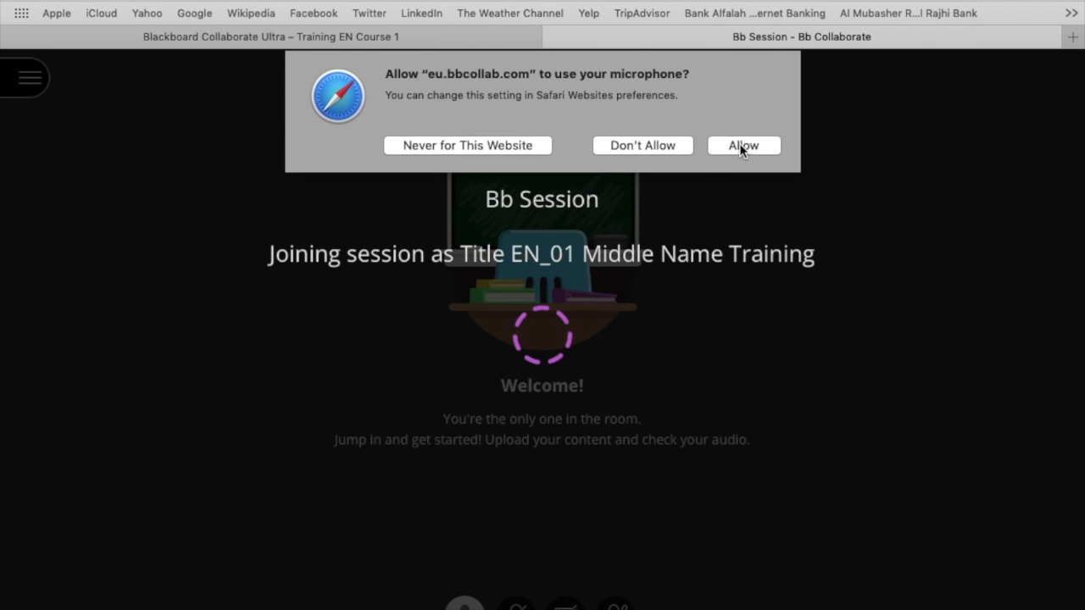
{"action": "left_click", "coordinate": [741, 147]}
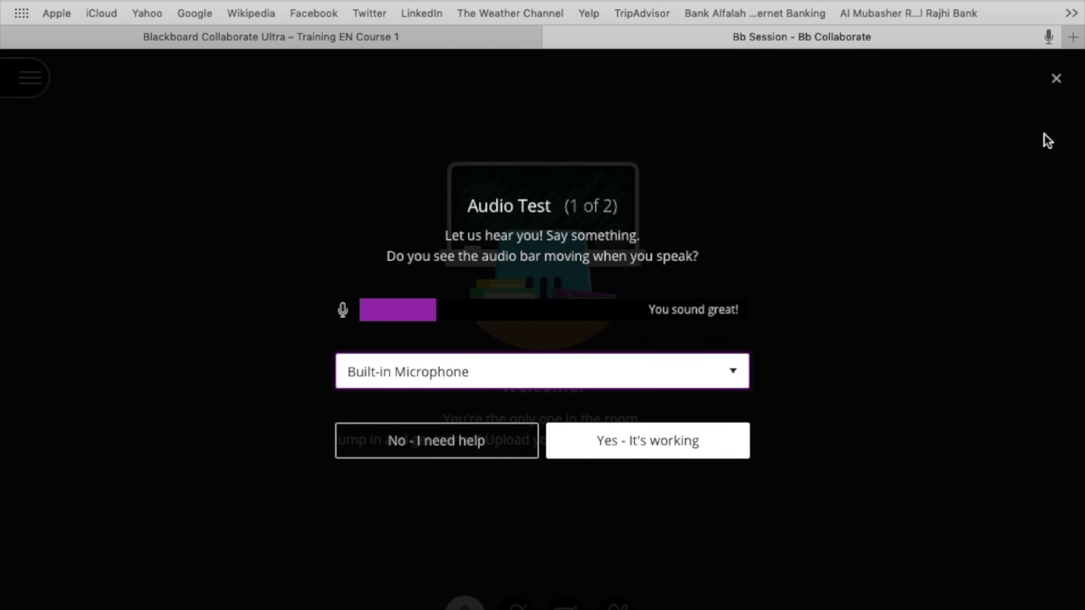
{"action": "left_click", "coordinate": [1056, 78]}
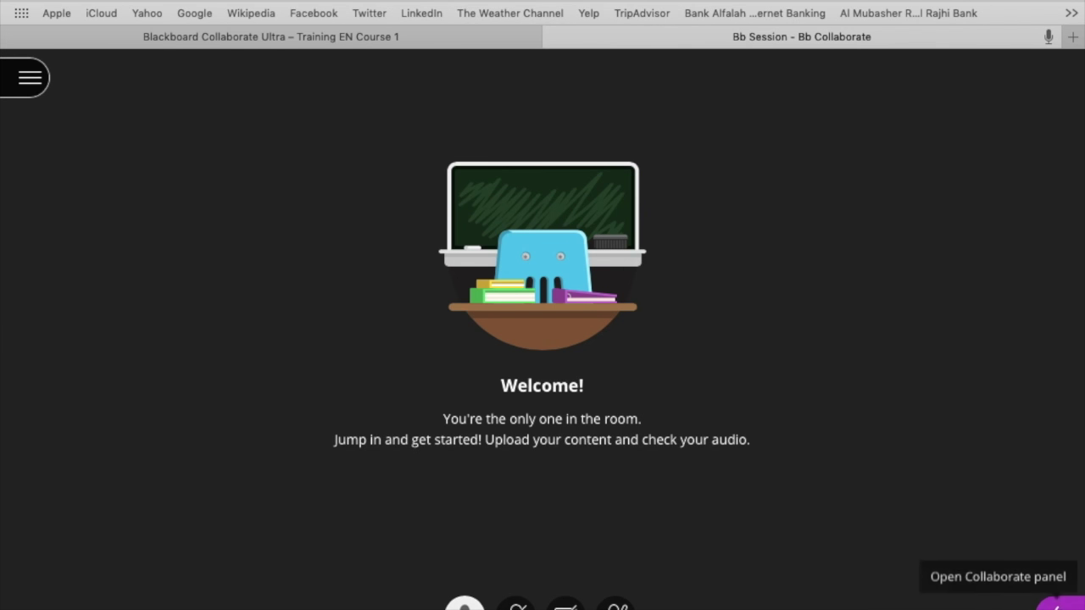
{"action": "left_click", "coordinate": [29, 76]}
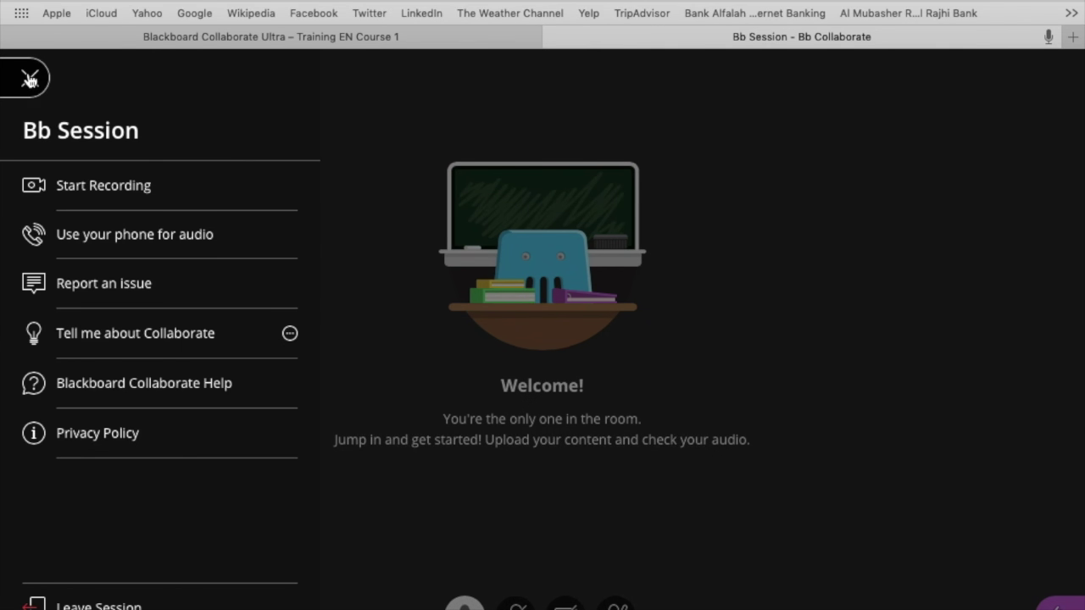
Start recording the Bb Session and confirm recording is running in the Session menu.
{"action": "left_click", "coordinate": [105, 189]}
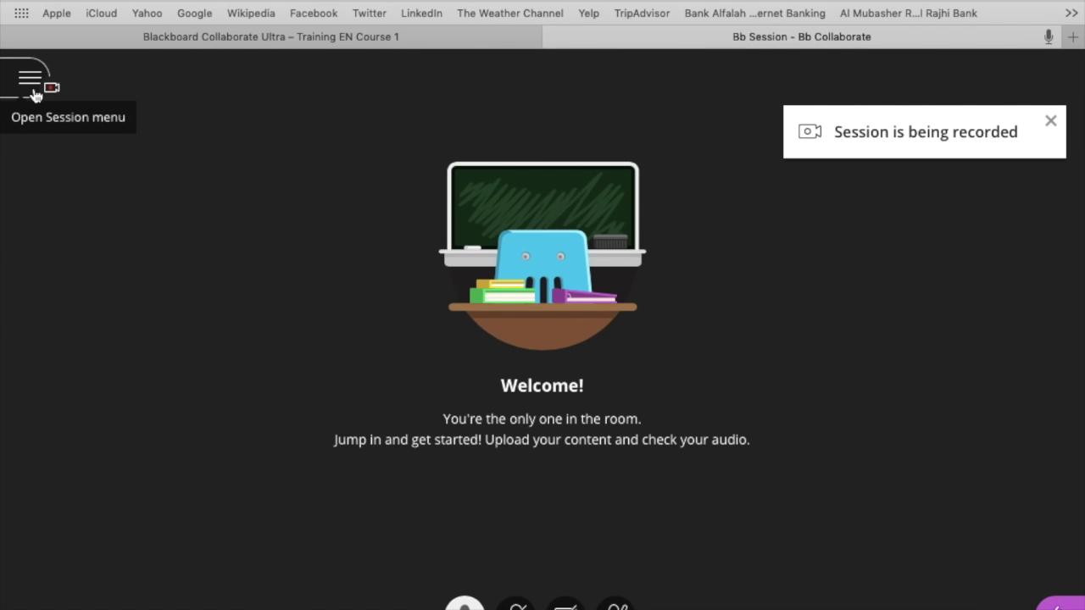
{"action": "left_click", "coordinate": [34, 93]}
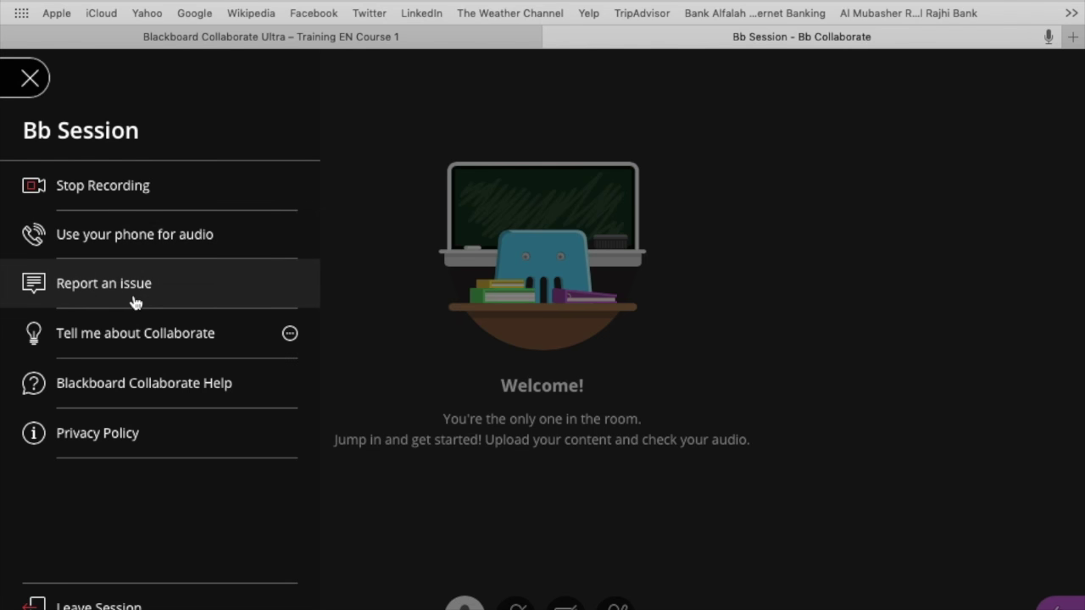
{"action": "left_click", "coordinate": [944, 594]}
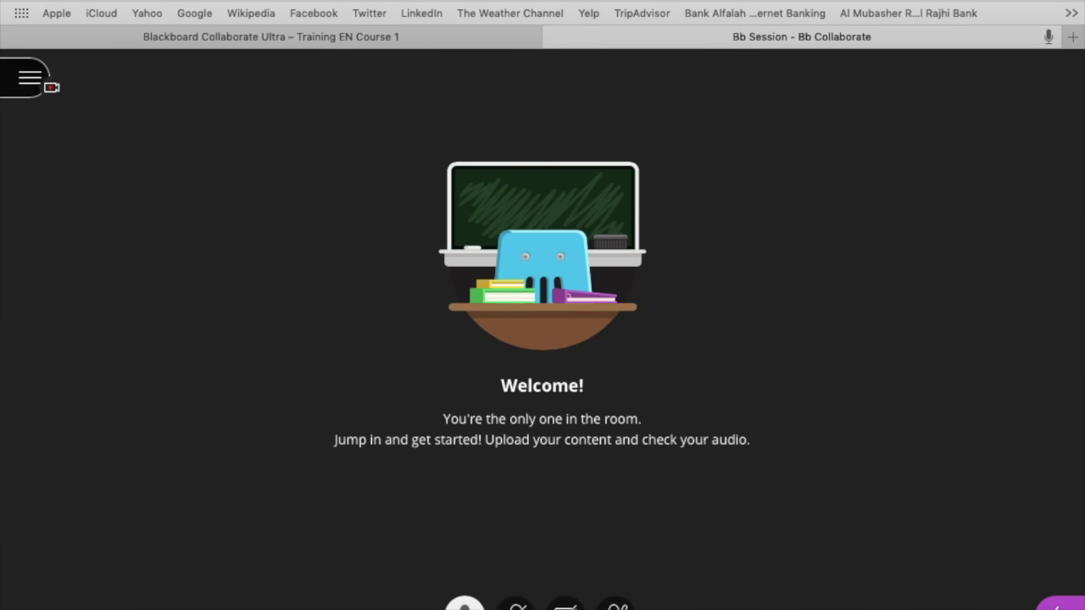
{"action": "left_click", "coordinate": [1057, 604]}
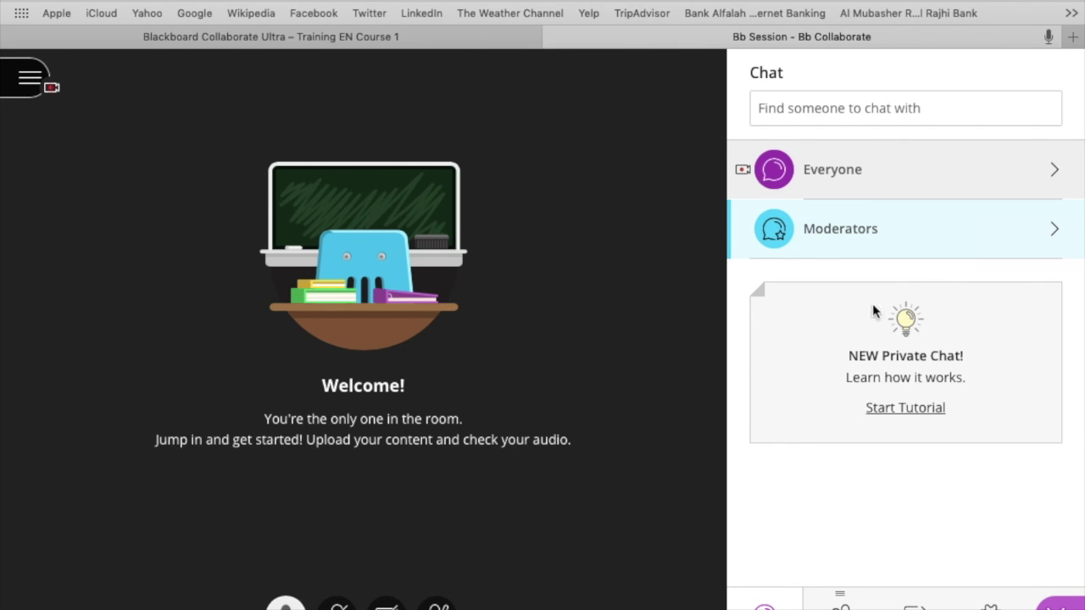
Check the attendee list, then send 'hello' in the Everyone chat.
{"action": "left_click", "coordinate": [840, 600]}
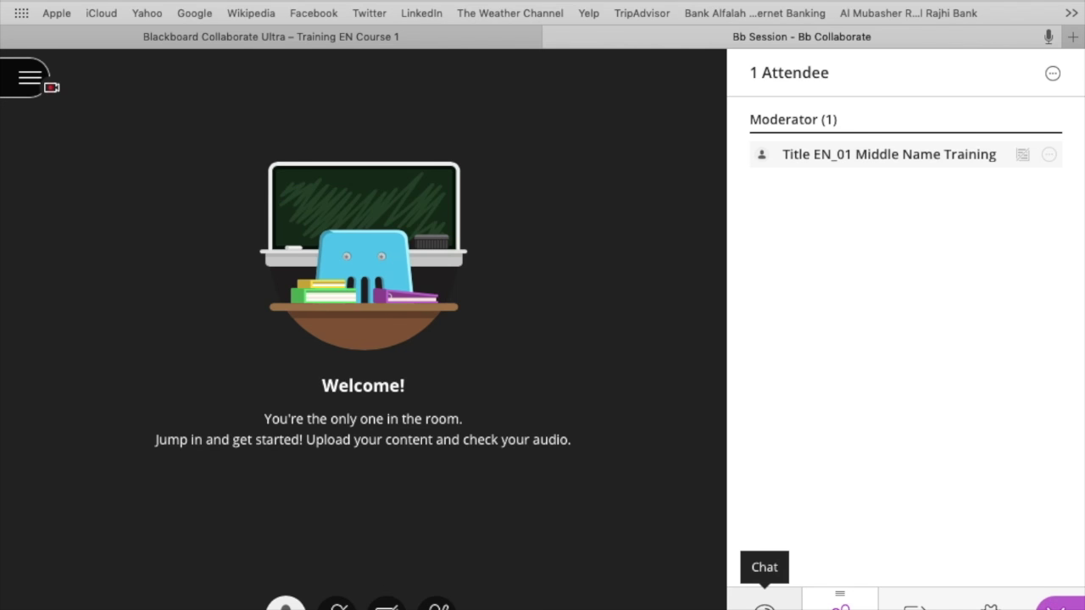
{"action": "left_click", "coordinate": [764, 603]}
{"action": "left_click", "coordinate": [839, 183]}
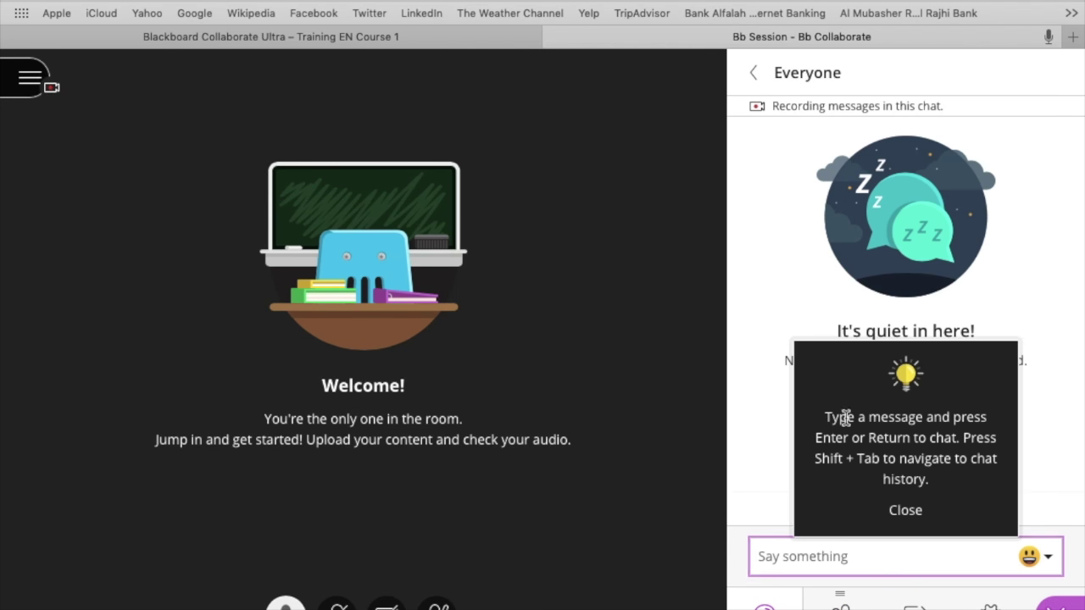
{"action": "type", "text": "hello"}
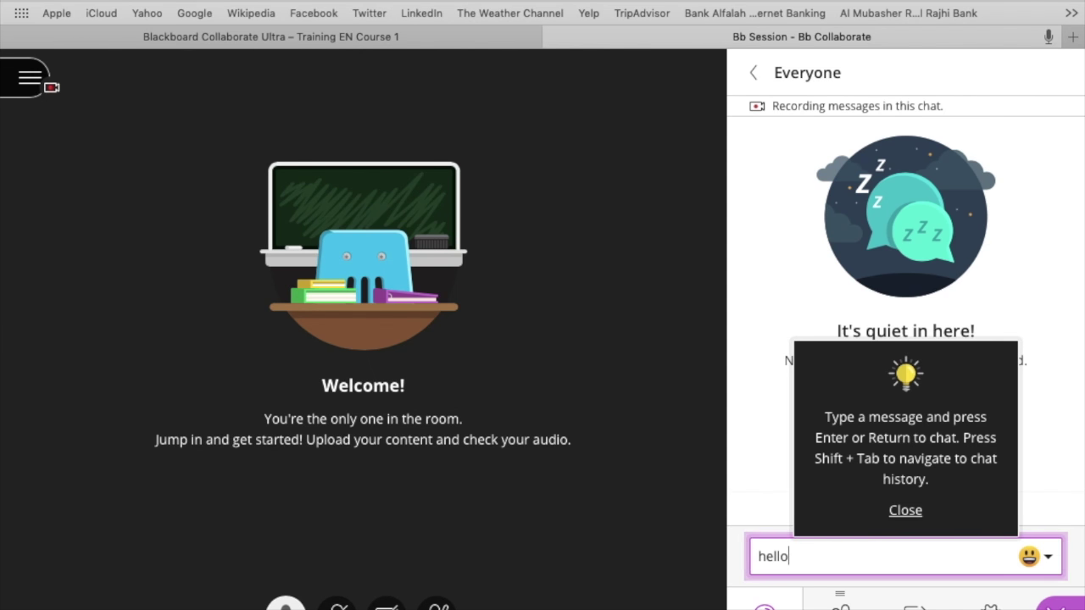
{"action": "key", "text": "Return"}
{"action": "left_click", "coordinate": [907, 511]}
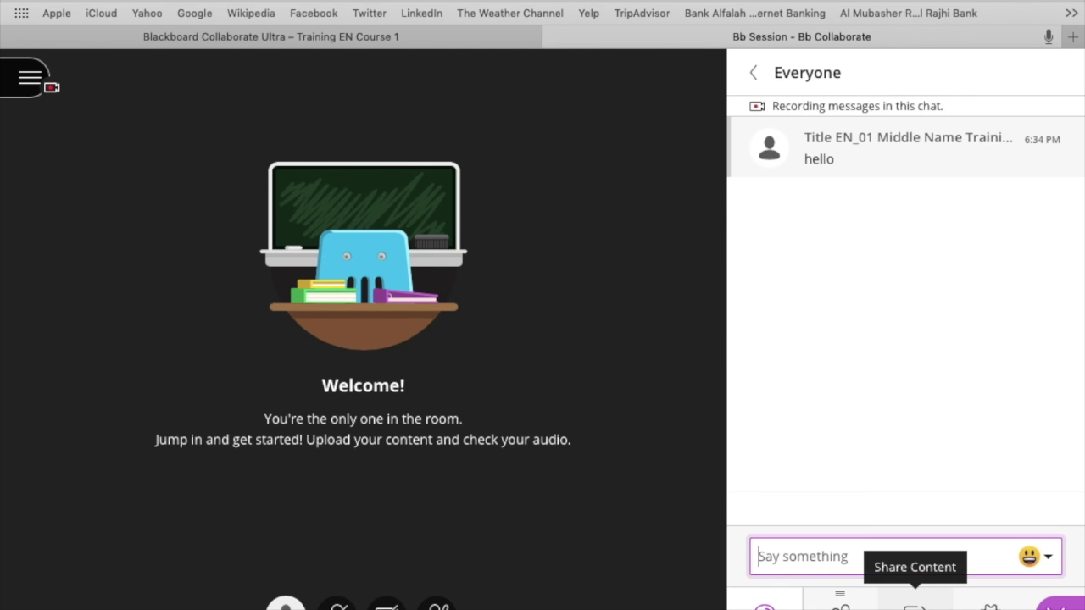
{"action": "left_click", "coordinate": [914, 603]}
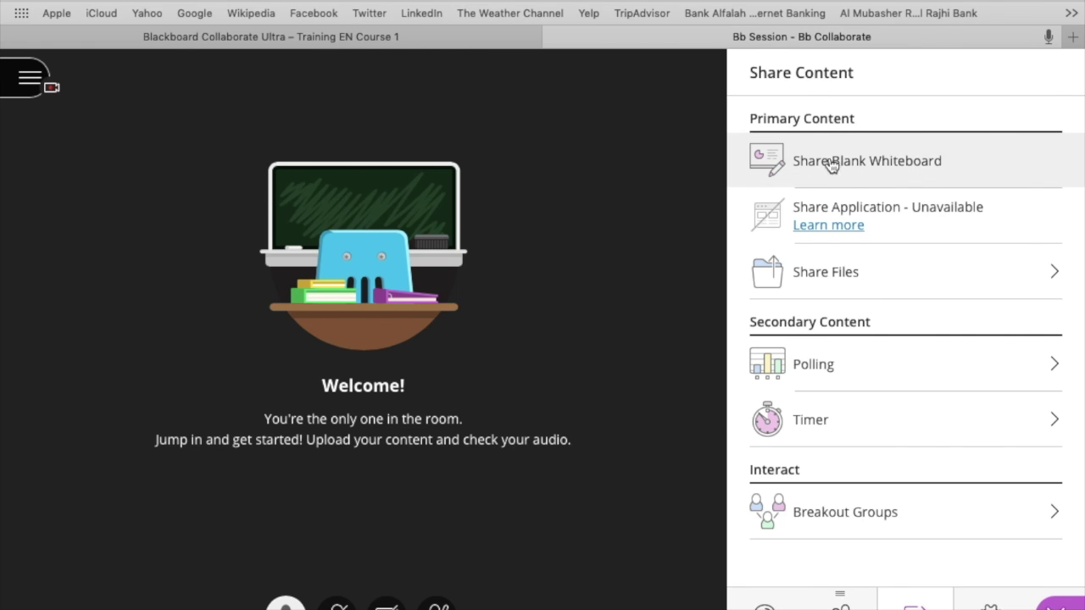
Share a blank whiteboard and draw a blue freehand loop on it.
{"action": "left_click", "coordinate": [889, 176]}
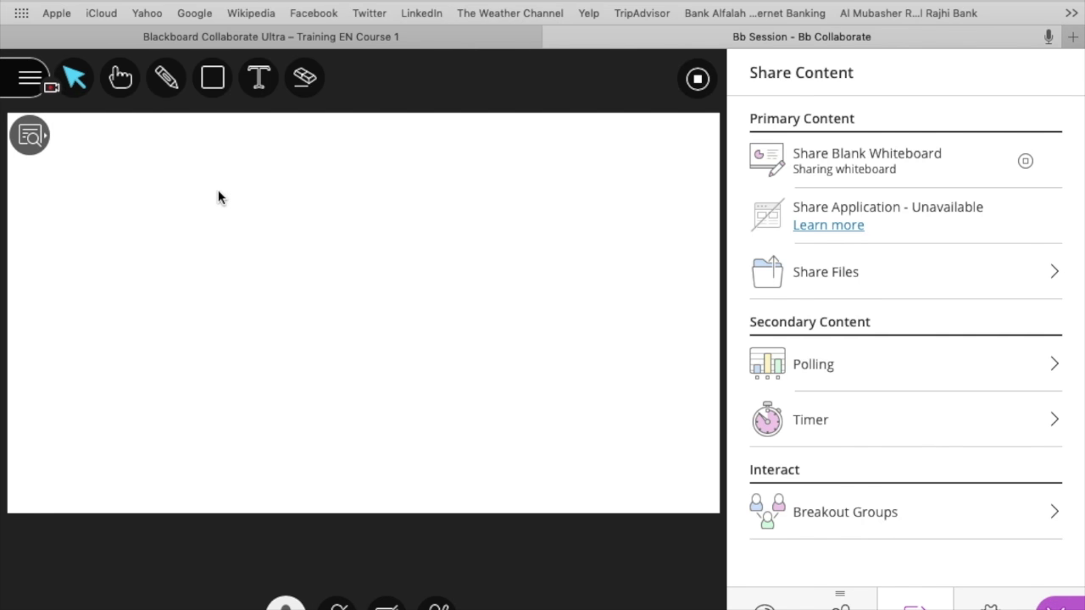
{"action": "left_click_drag", "start_coordinate": [218, 197], "coordinate": [314, 292]}
{"action": "left_click", "coordinate": [119, 77]}
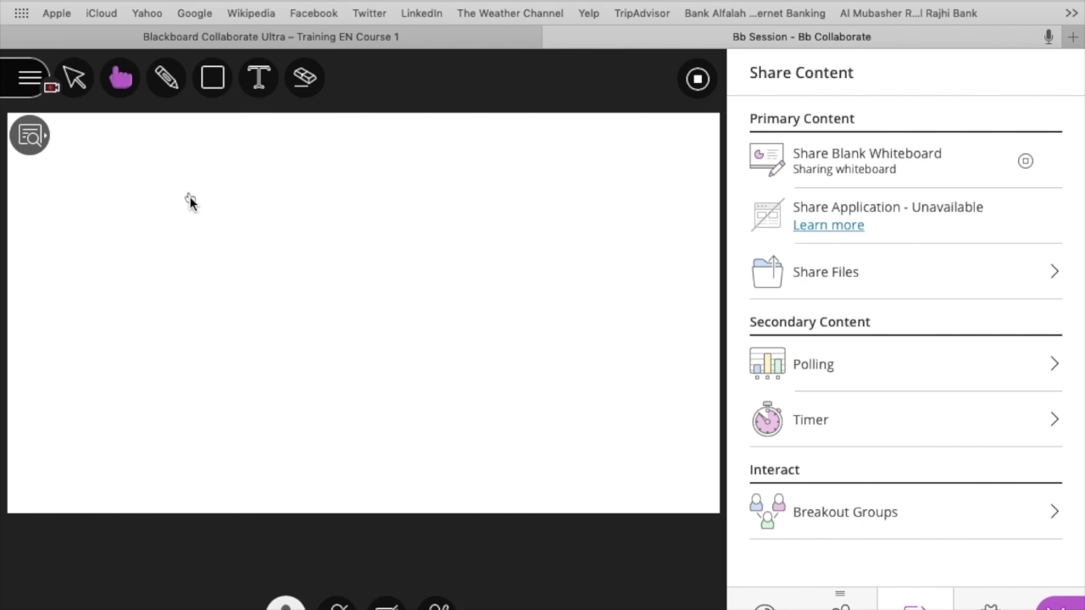
{"action": "left_click", "coordinate": [170, 78]}
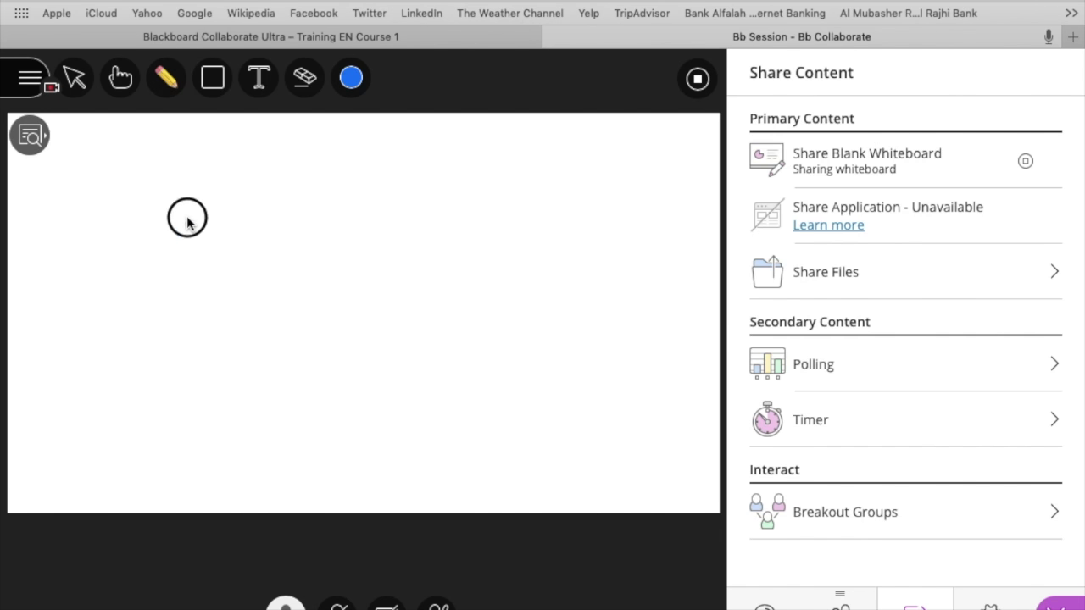
{"action": "mouse_move", "coordinate": [187, 225]}
{"action": "left_mouse_down"}
{"action": "mouse_move", "coordinate": [252, 256]}
{"action": "mouse_move", "coordinate": [159, 255]}
{"action": "mouse_move", "coordinate": [180, 183]}
{"action": "left_mouse_up"}
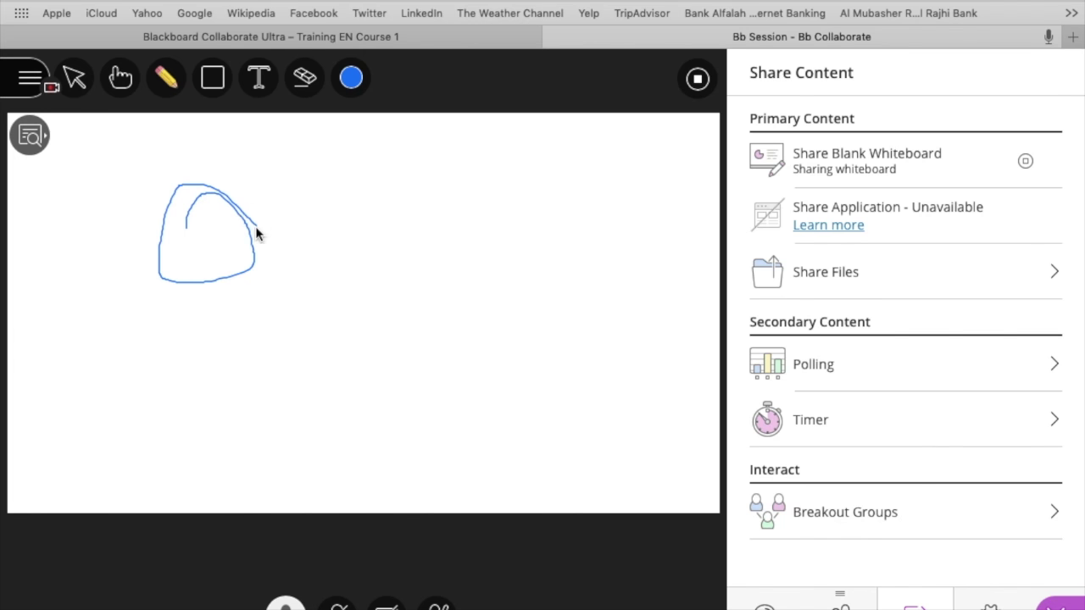
Add a rectangle and the text 'hell', then clear the board and stop sharing it.
{"action": "left_click", "coordinate": [214, 85]}
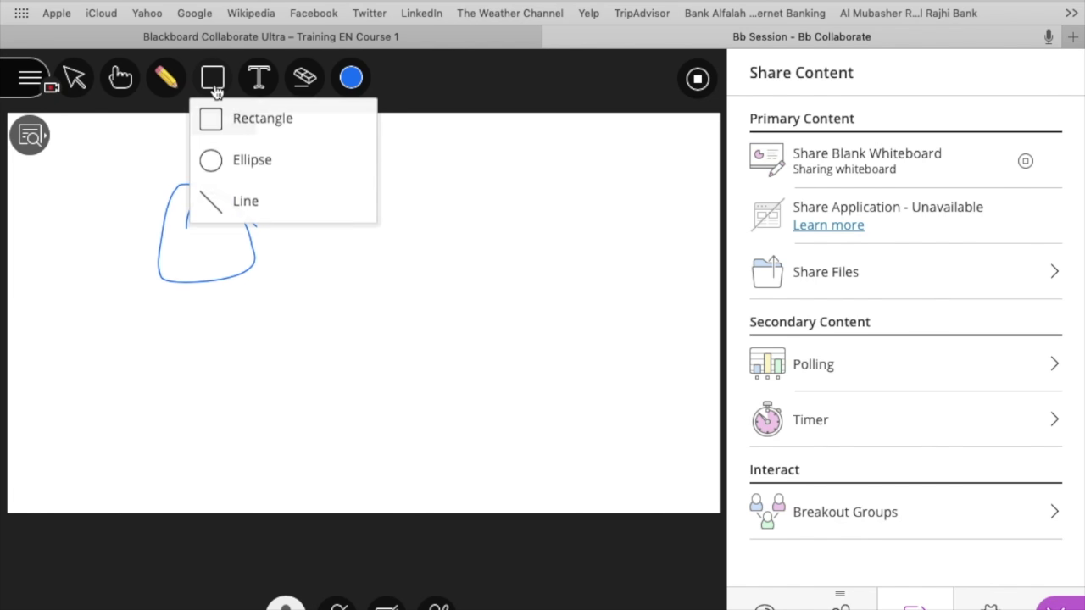
{"action": "left_click", "coordinate": [251, 129]}
{"action": "left_click_drag", "start_coordinate": [316, 172], "coordinate": [458, 259]}
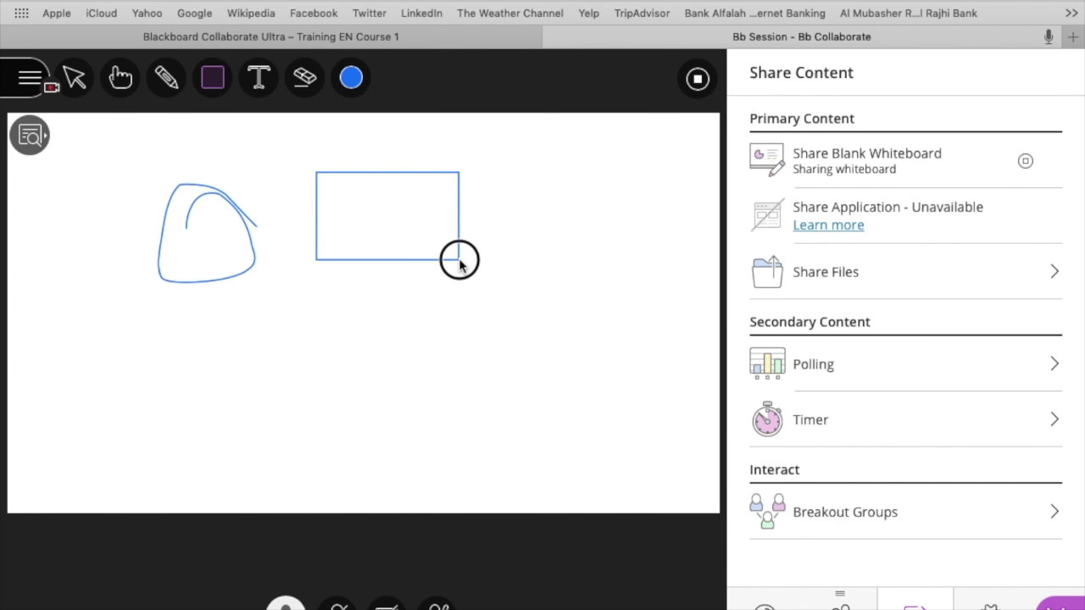
{"action": "left_click", "coordinate": [265, 90]}
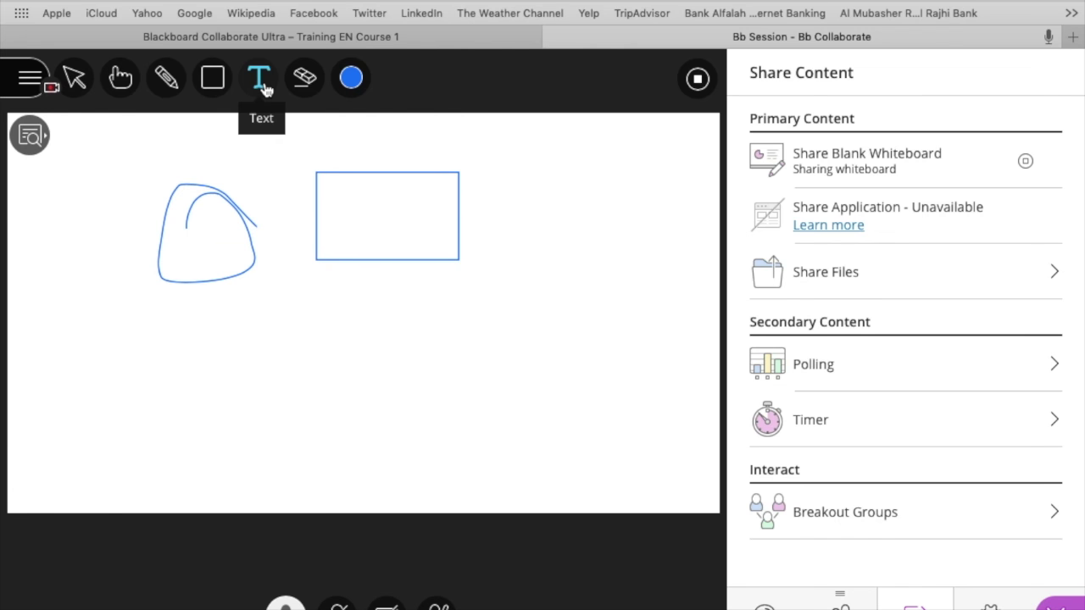
{"action": "left_click", "coordinate": [300, 319]}
{"action": "type", "text": "he"}
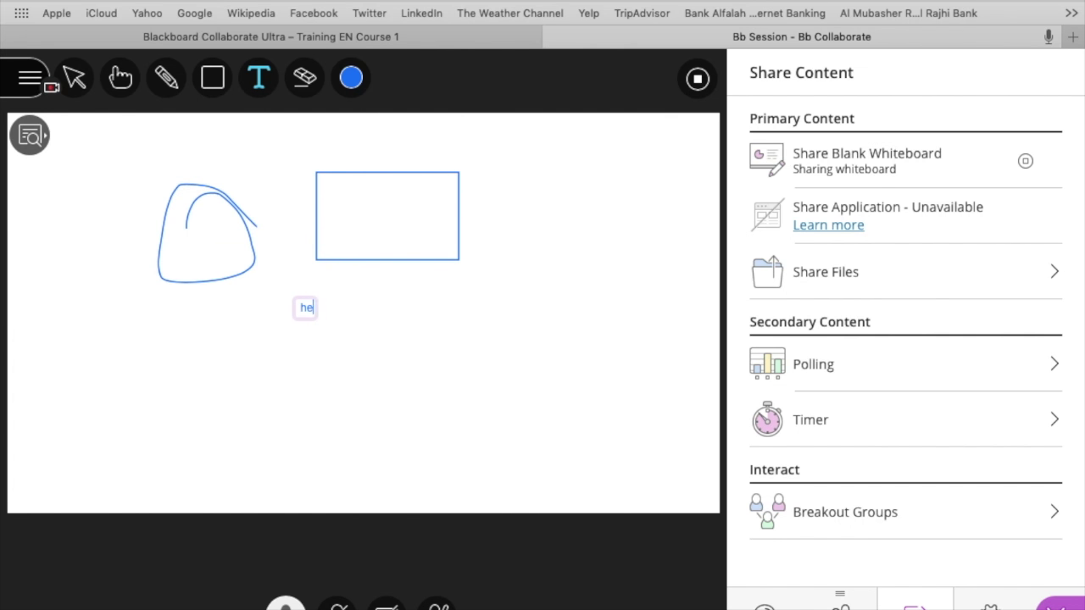
{"action": "type", "text": "llo"}
{"action": "left_click", "coordinate": [315, 81]}
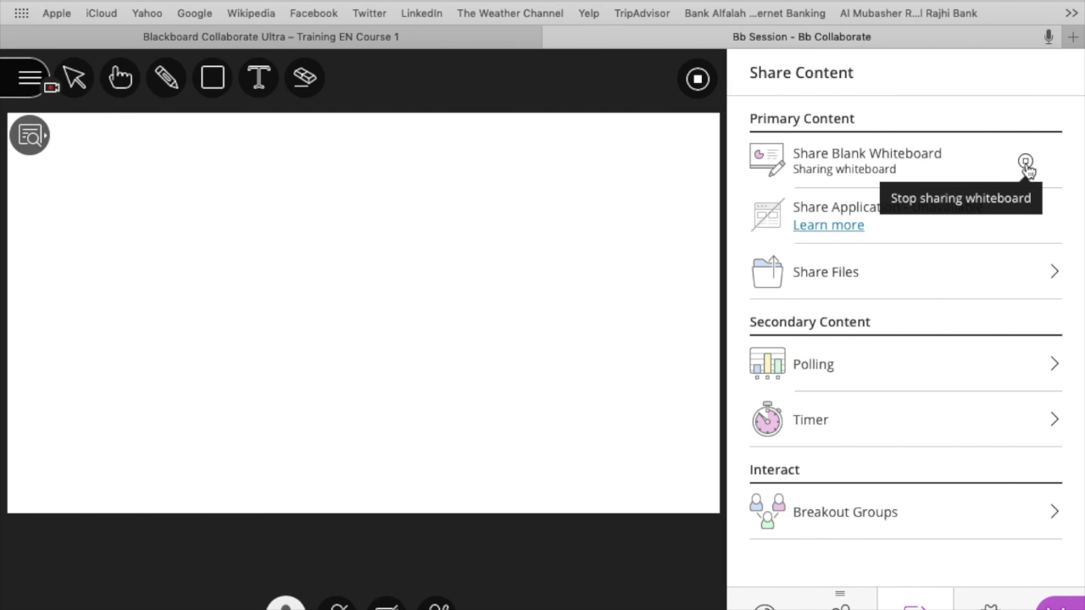
{"action": "left_click", "coordinate": [1026, 162]}
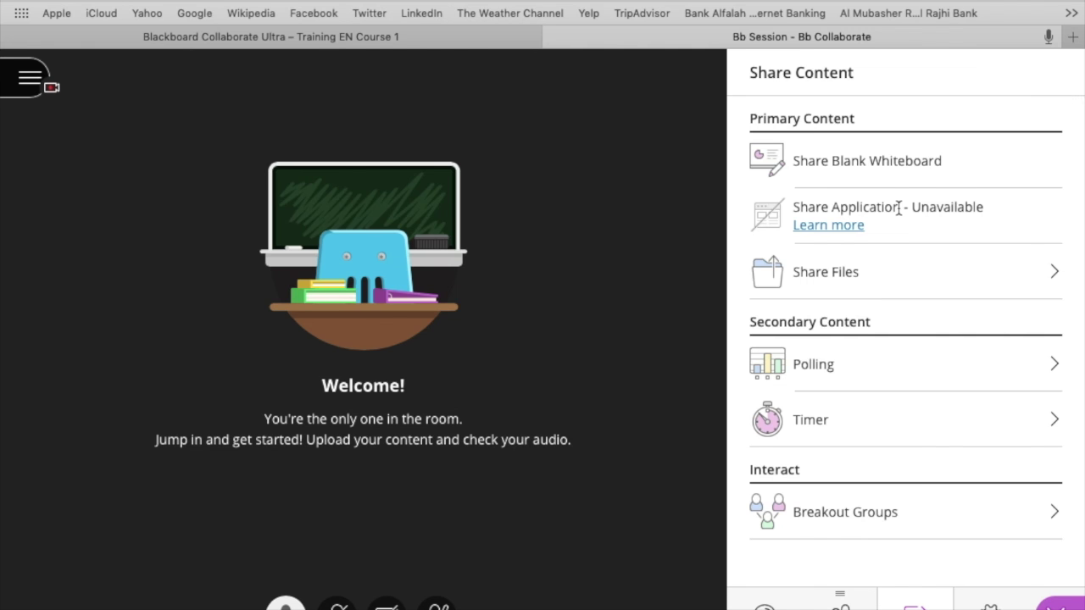
Upload the Blackboard_Inc._logo.png image to the session's shared files.
{"action": "left_click", "coordinate": [860, 285]}
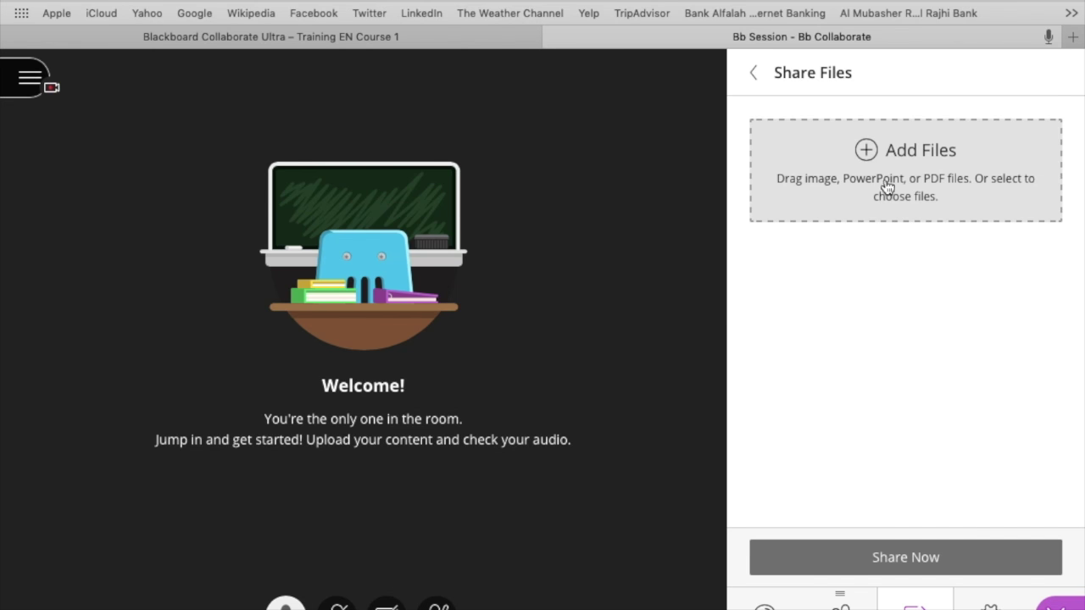
{"action": "left_click", "coordinate": [868, 152]}
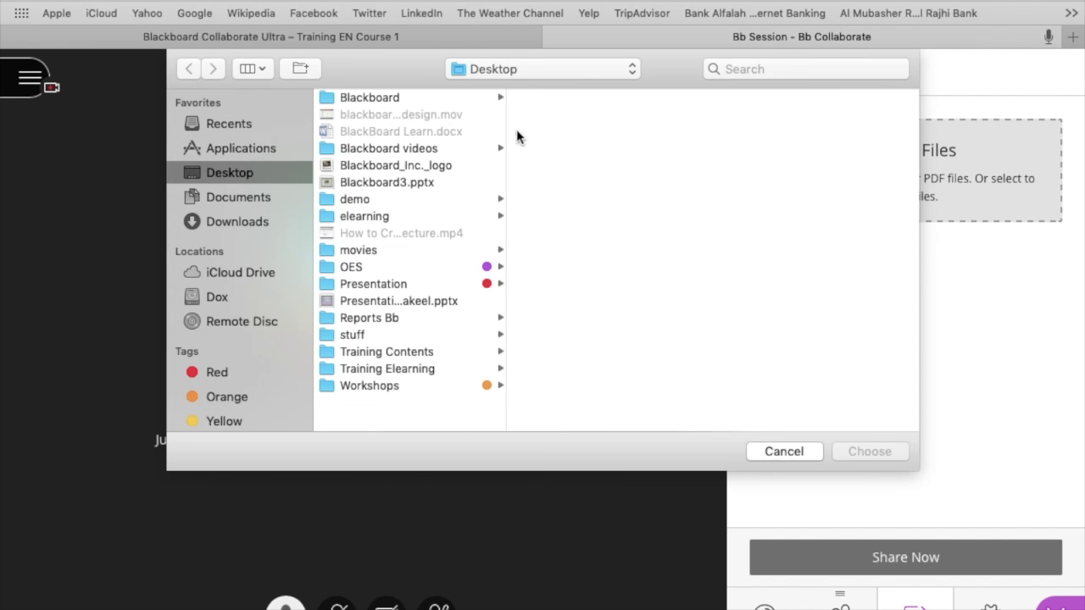
{"action": "left_click", "coordinate": [447, 167]}
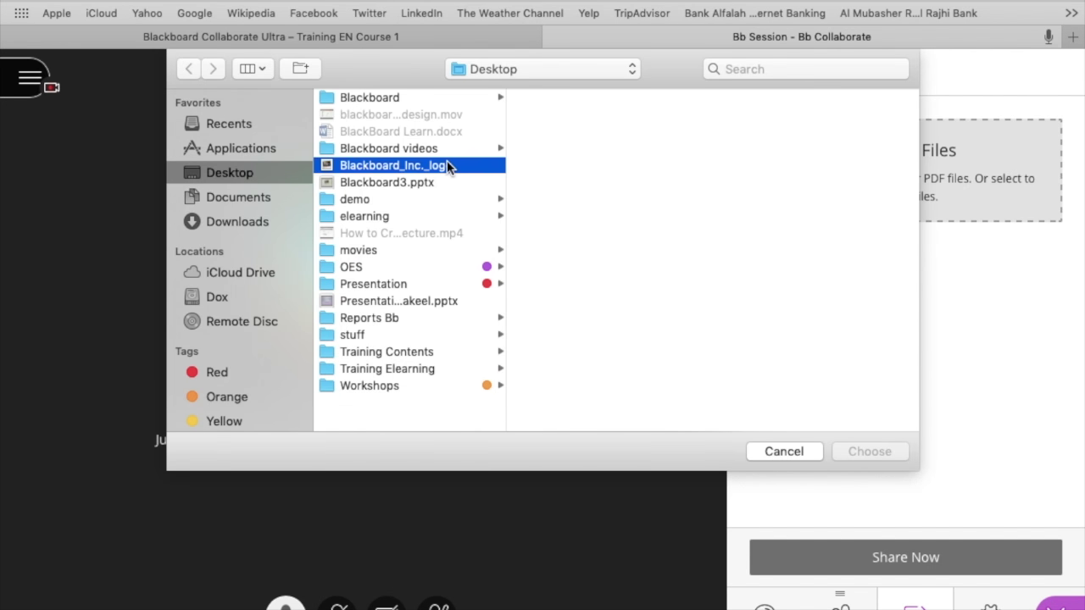
{"action": "left_click", "coordinate": [866, 452]}
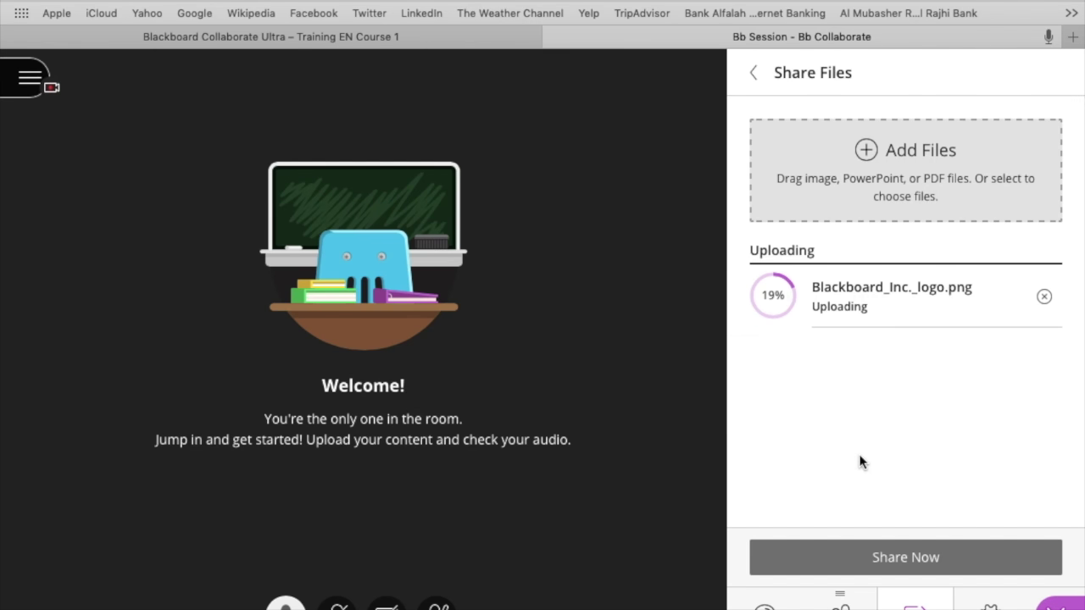
Upload the Blackboard3.pptx presentation as a second shared file.
{"action": "left_click", "coordinate": [870, 162]}
{"action": "left_click", "coordinate": [416, 185]}
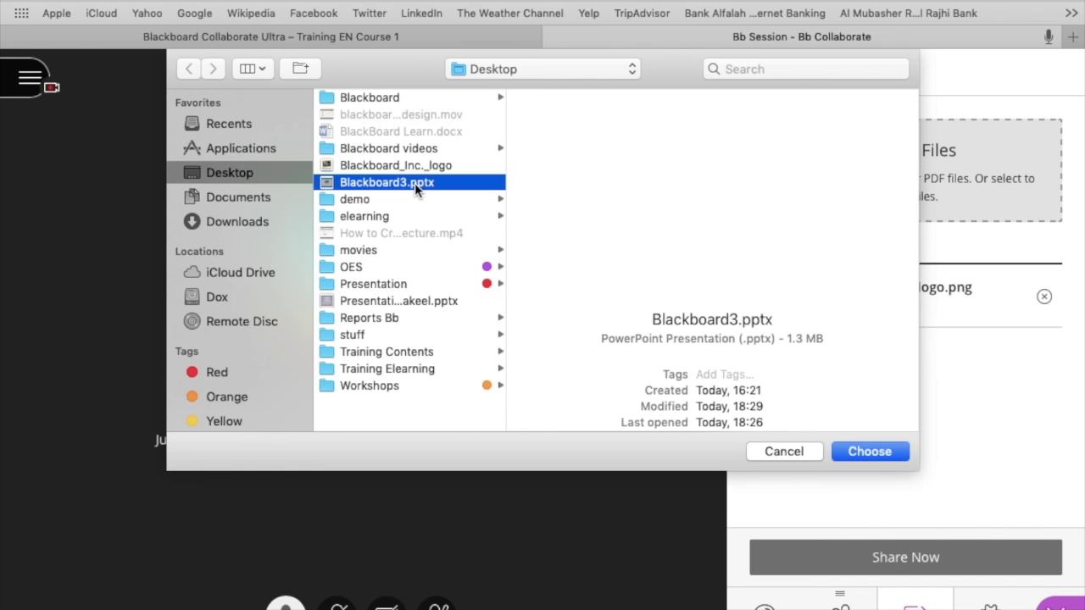
{"action": "left_click", "coordinate": [864, 449]}
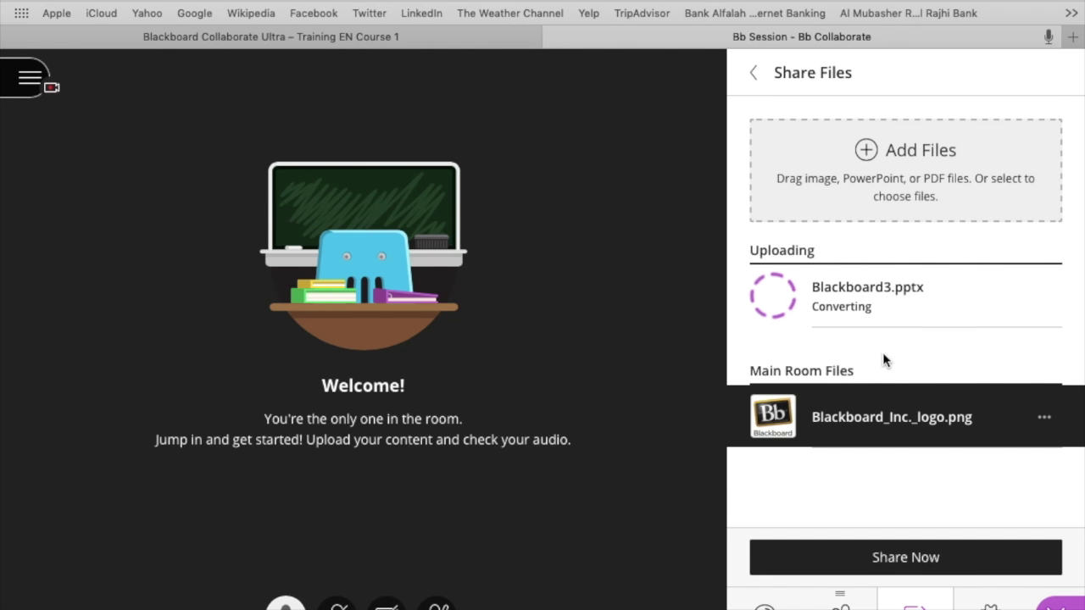
{"action": "left_click", "coordinate": [859, 412]}
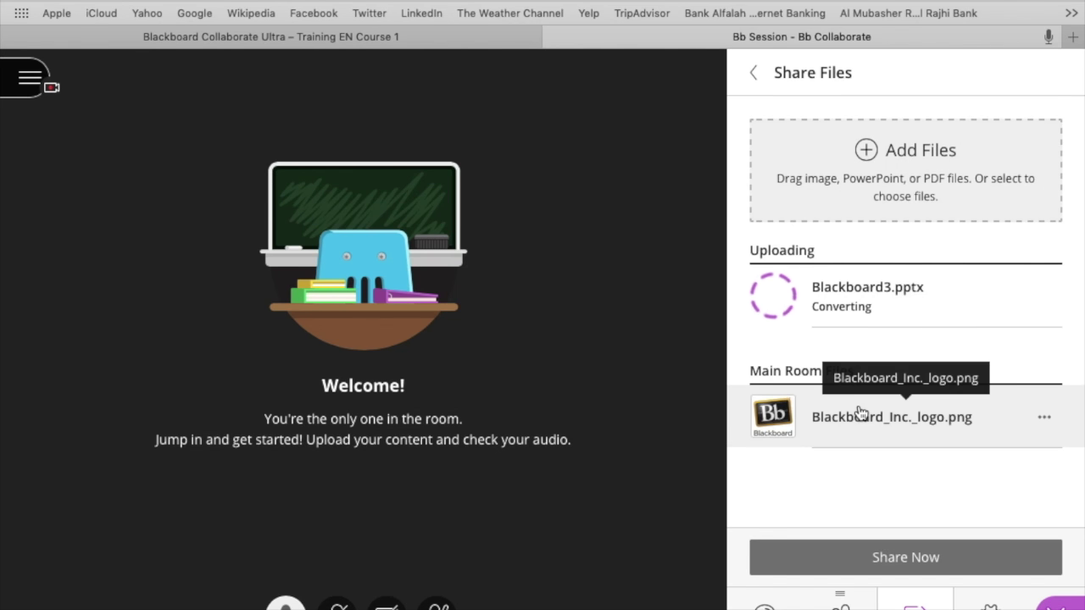
Share the Blackboard logo image with the room and sketch a pencil stroke on it.
{"action": "left_click", "coordinate": [849, 423]}
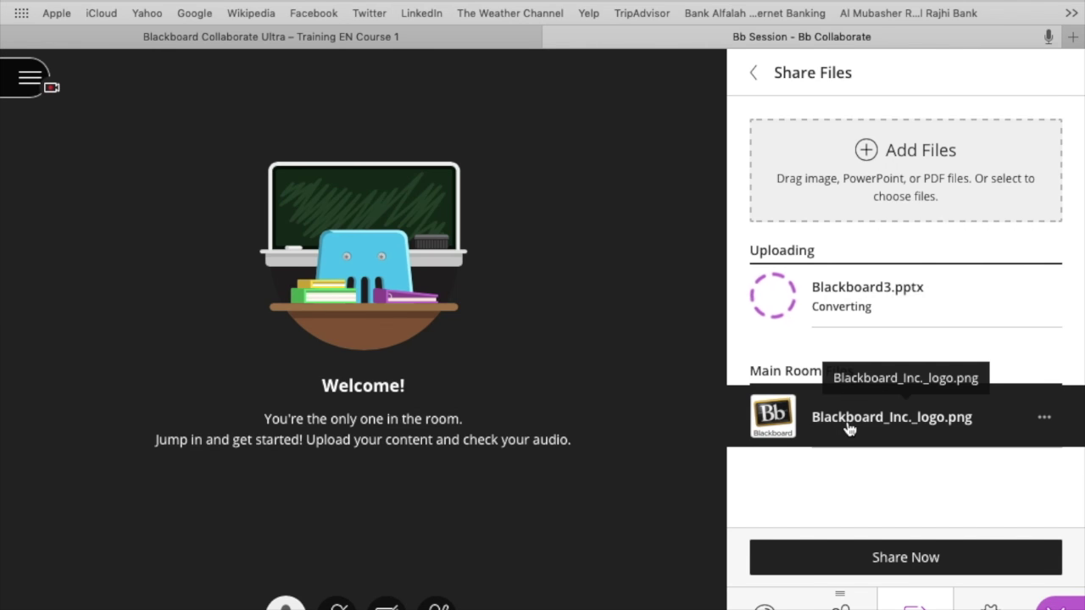
{"action": "left_click", "coordinate": [879, 557]}
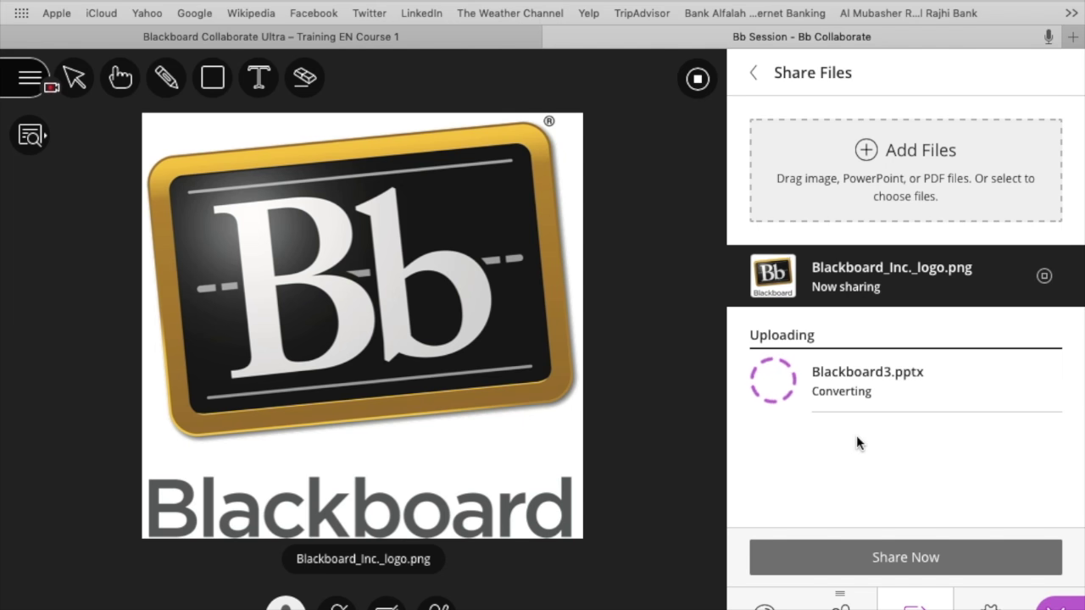
{"action": "left_click", "coordinate": [167, 79]}
{"action": "mouse_move", "coordinate": [157, 137]}
{"action": "left_mouse_down"}
{"action": "mouse_move", "coordinate": [262, 139]}
{"action": "mouse_move", "coordinate": [213, 121]}
{"action": "mouse_move", "coordinate": [279, 177]}
{"action": "left_mouse_up"}
Draw a large ellipse across the logo, then clear all annotations.
{"action": "left_click", "coordinate": [213, 78]}
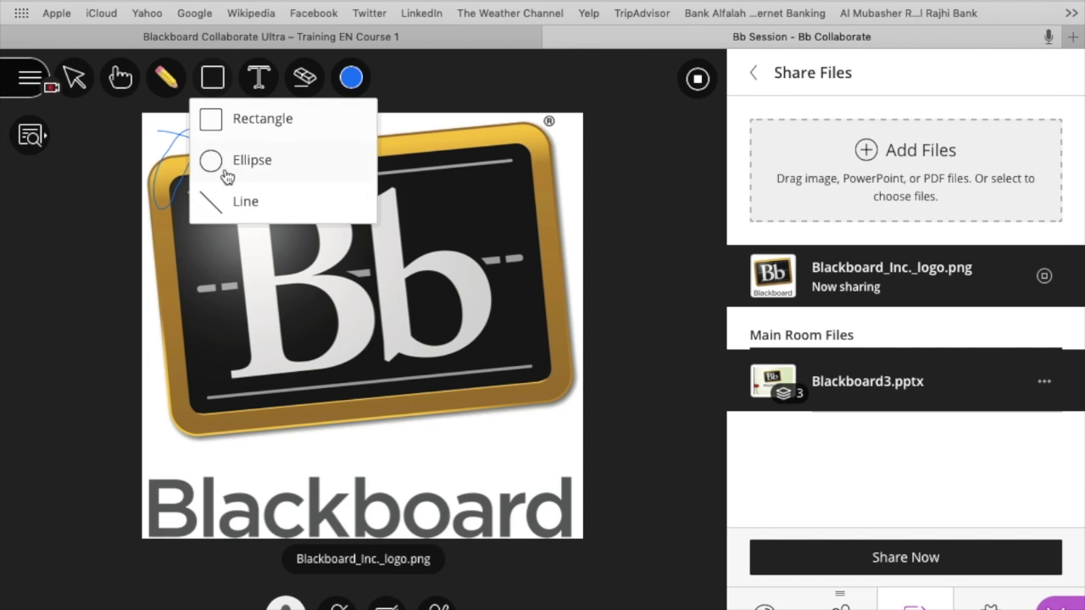
{"action": "left_click", "coordinate": [240, 160]}
{"action": "left_click_drag", "start_coordinate": [213, 218], "coordinate": [487, 387]}
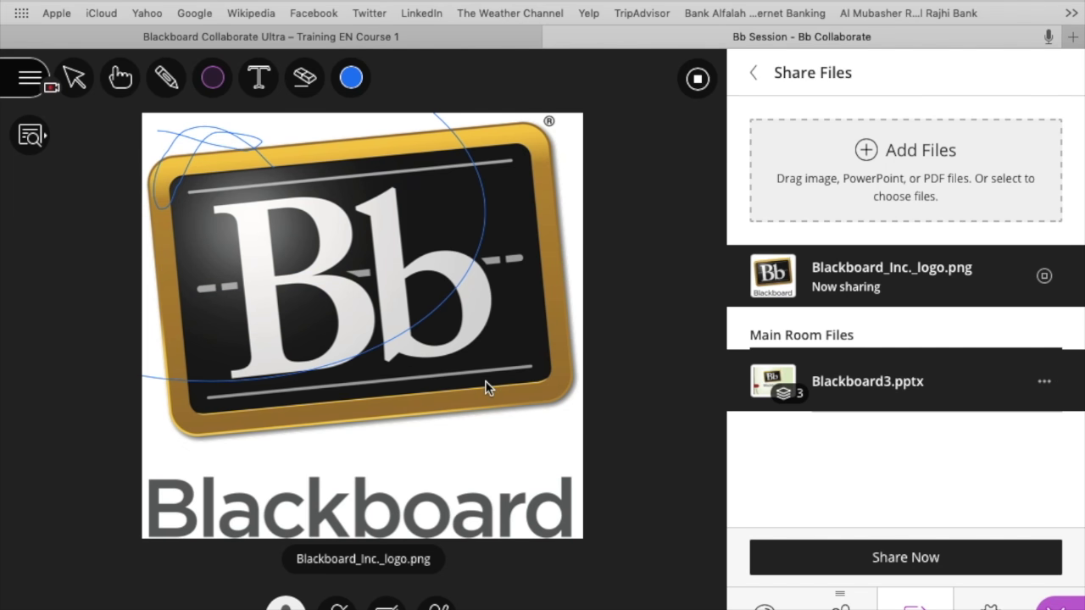
{"action": "left_click", "coordinate": [310, 79]}
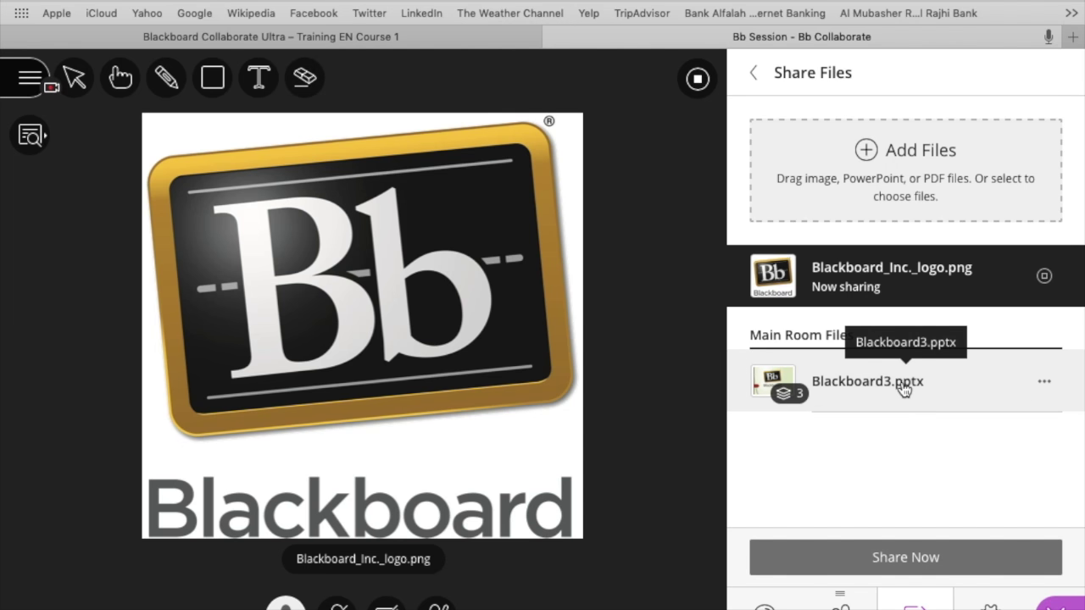
{"action": "left_click", "coordinate": [886, 571]}
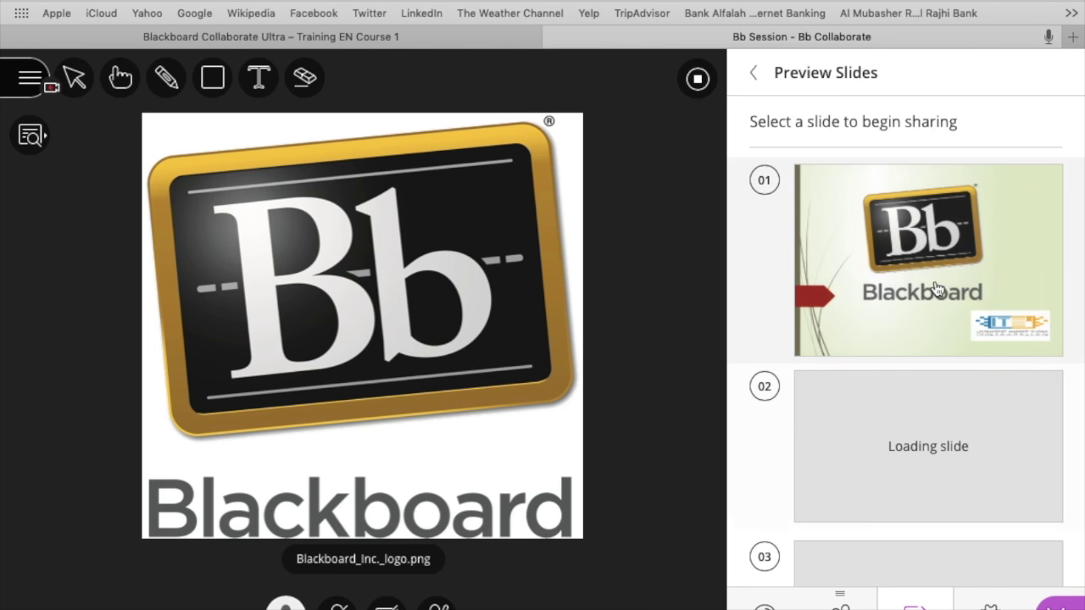
Show Blackboard3.pptx slide 1, advance to slide 3, and return to the sharing options.
{"action": "left_click", "coordinate": [938, 285]}
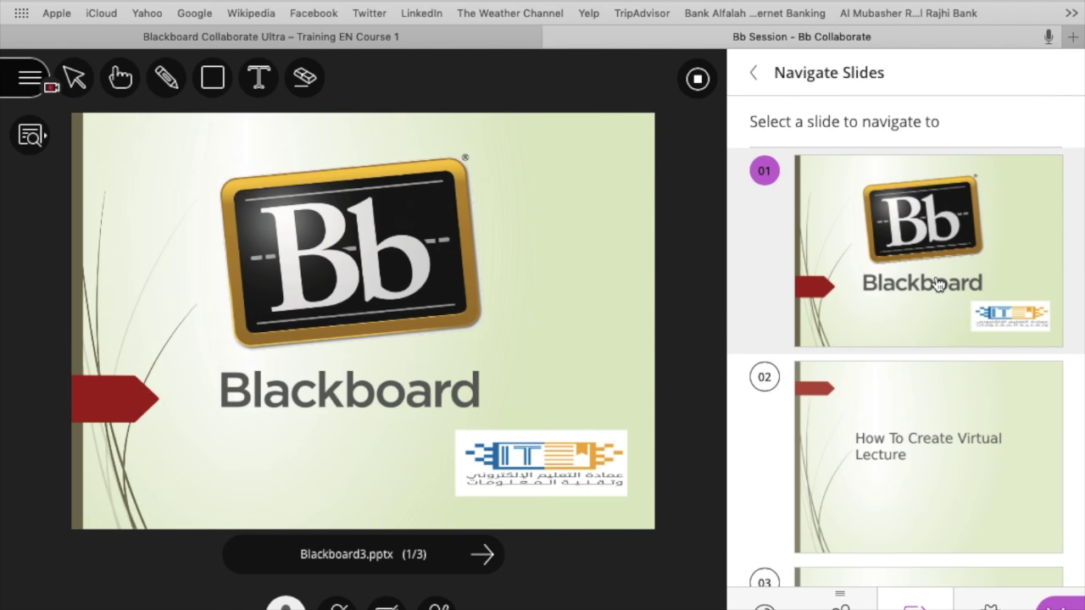
{"action": "left_click", "coordinate": [486, 559]}
{"action": "left_click", "coordinate": [487, 559]}
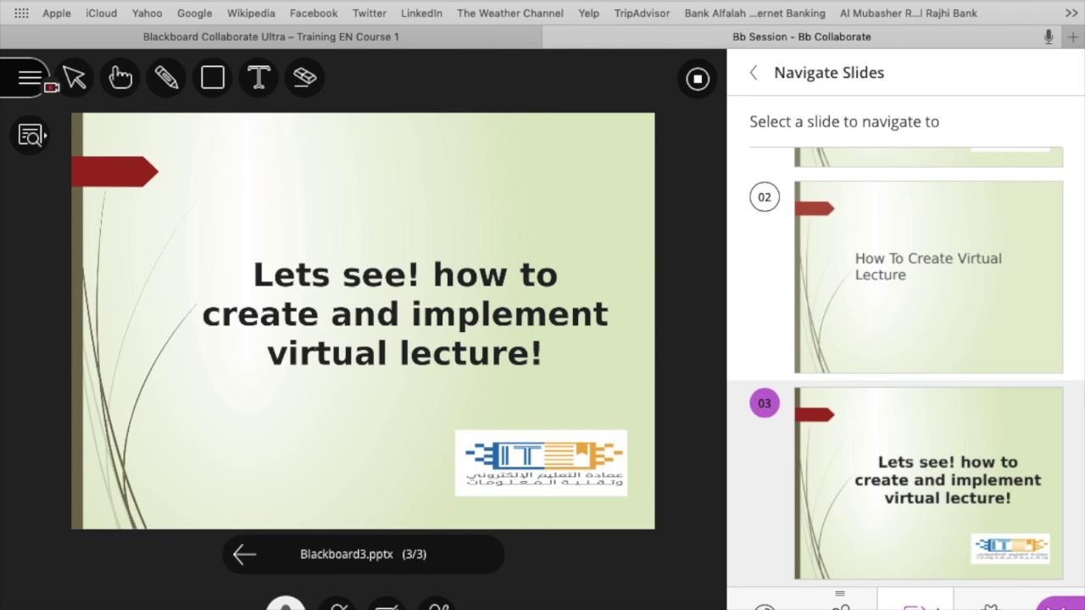
{"action": "left_click", "coordinate": [754, 76]}
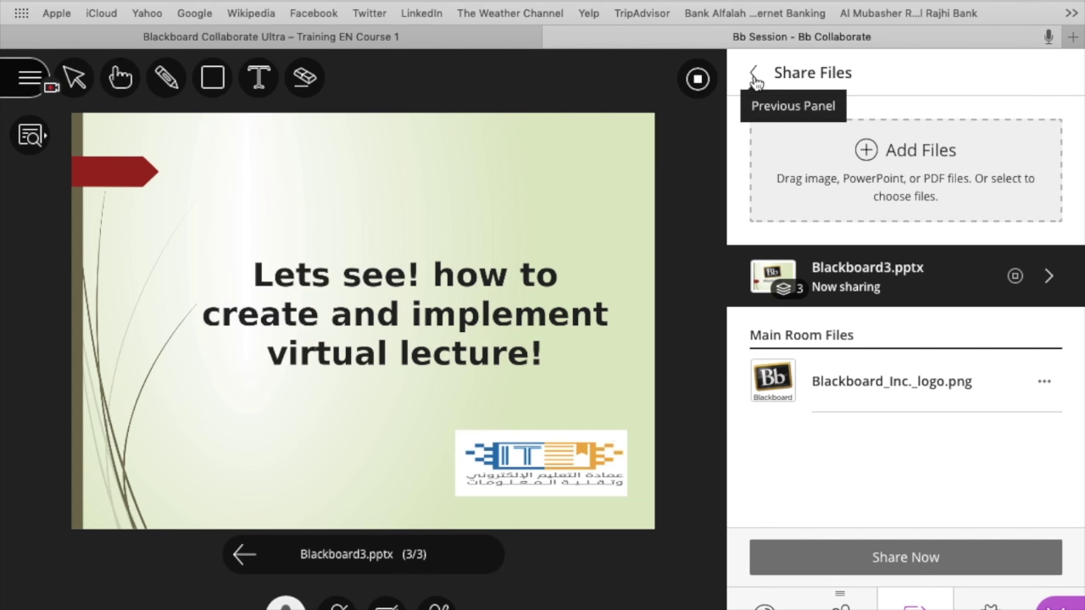
{"action": "left_click", "coordinate": [754, 76]}
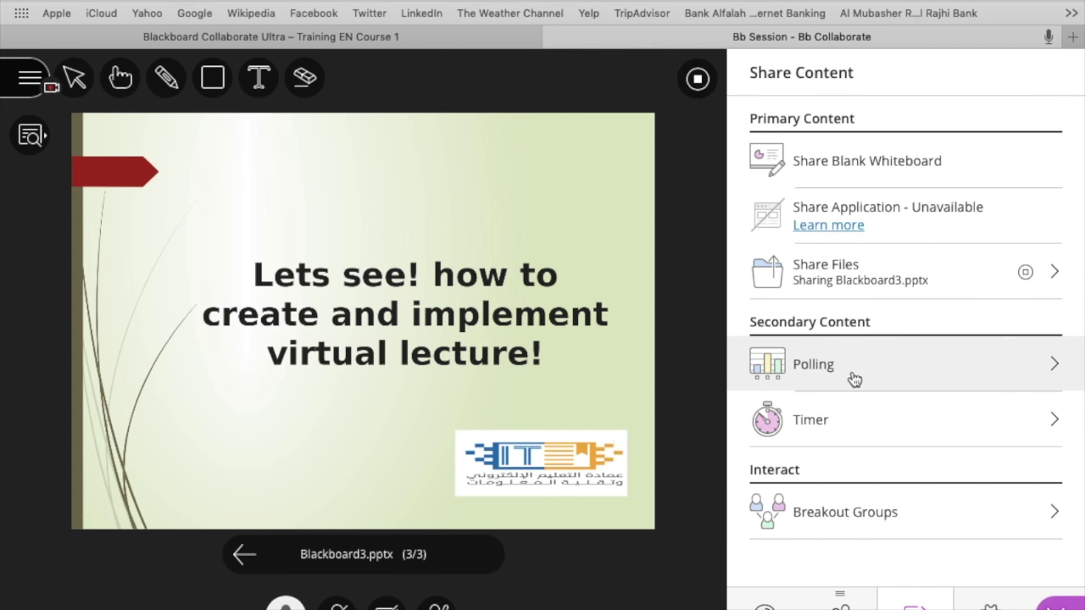
Start a multiple-choice poll 'IS Blackboard is useful' with answers yes and no.
{"action": "left_click", "coordinate": [964, 367]}
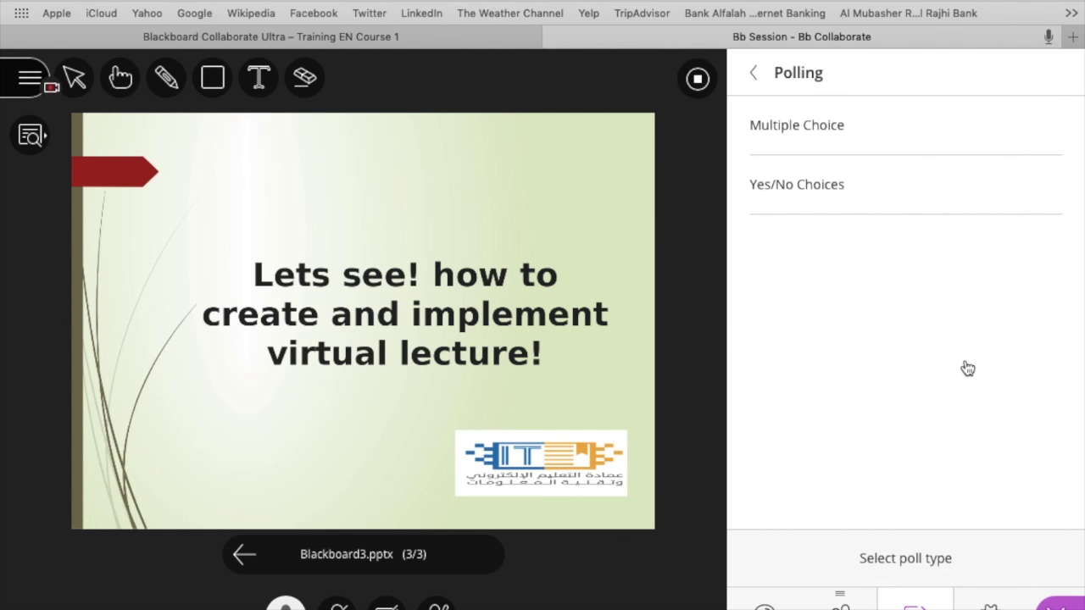
{"action": "left_click", "coordinate": [816, 127]}
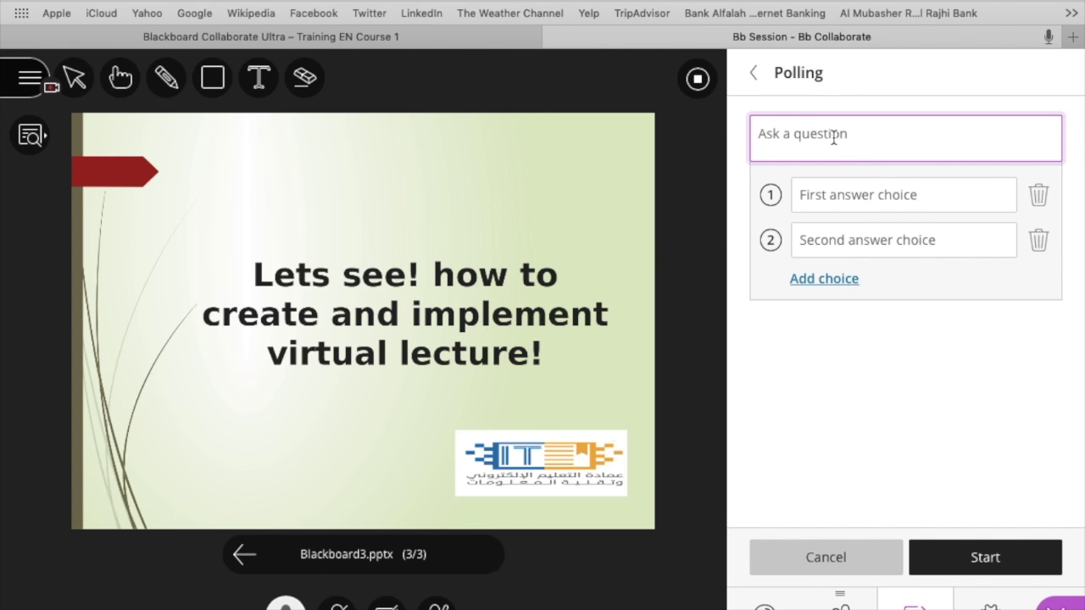
{"action": "type", "text": "IS "}
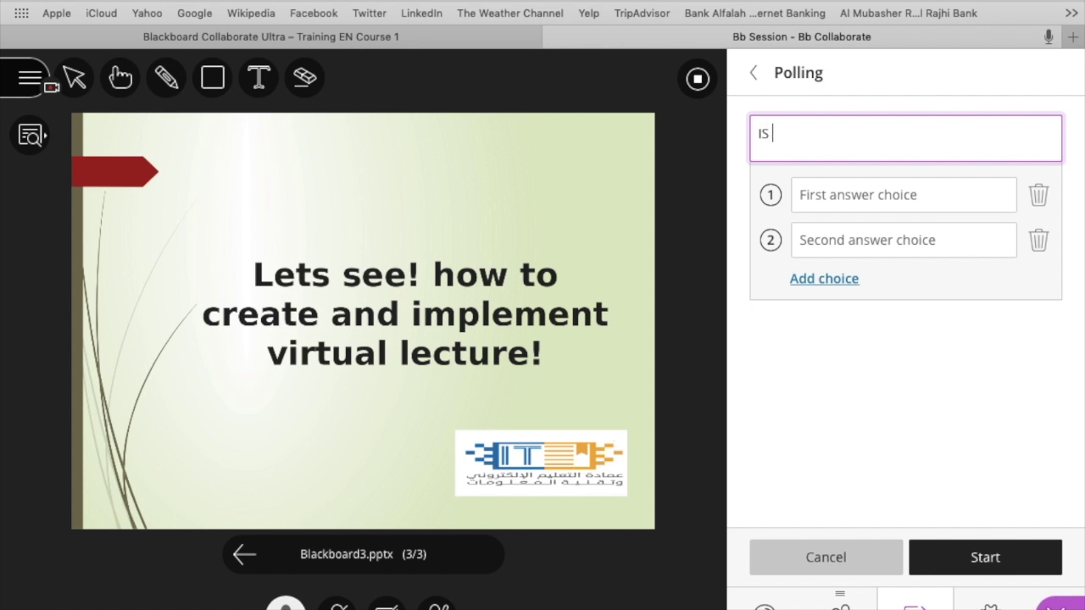
{"action": "type", "text": "Blackboard"}
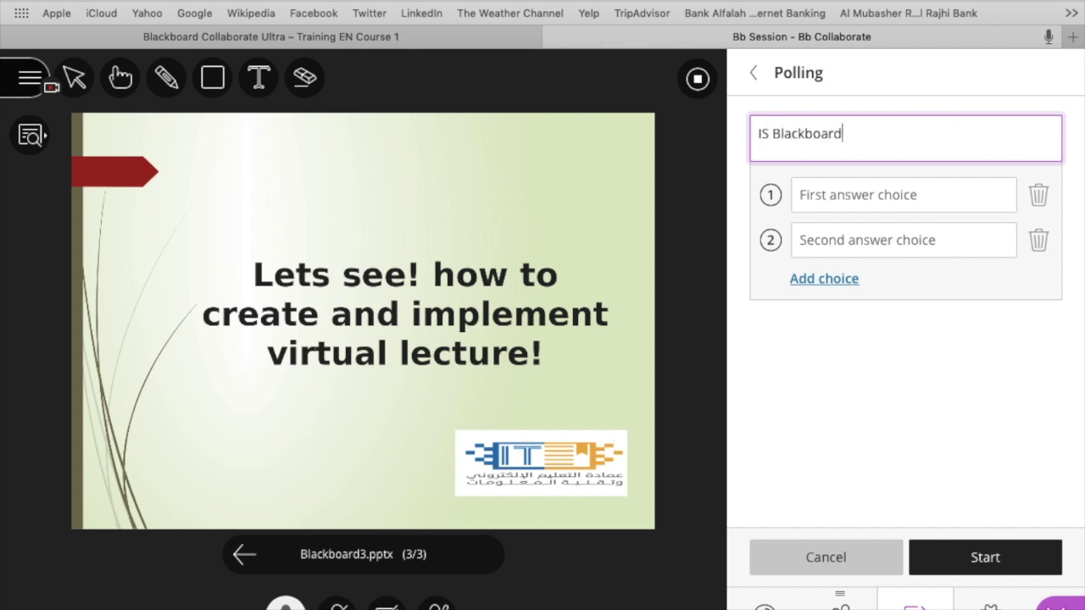
{"action": "type", "text": " is usefull"}
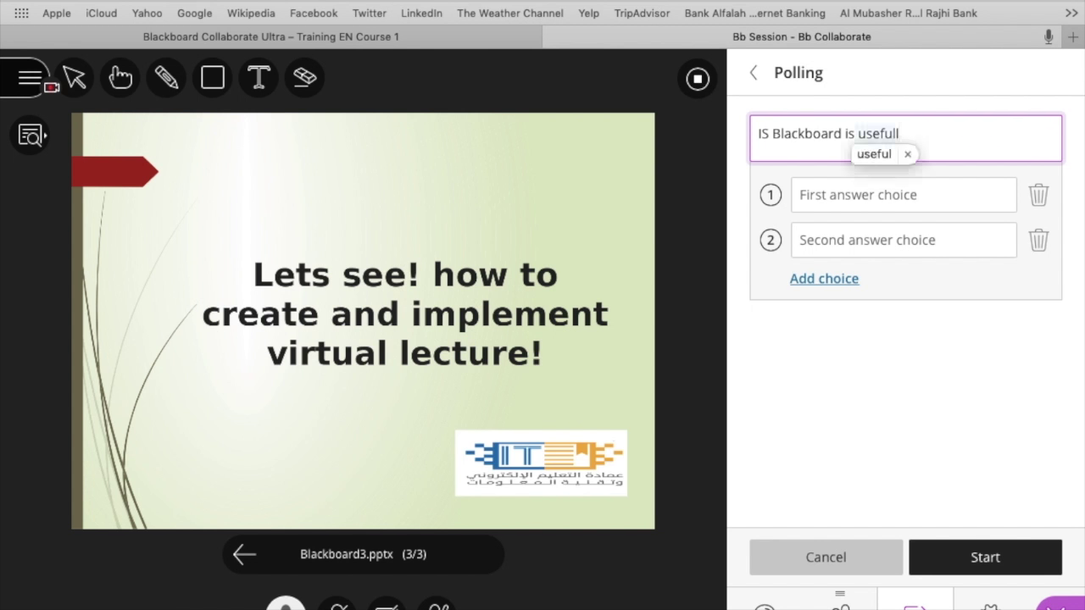
{"action": "key", "text": "BackSpace"}
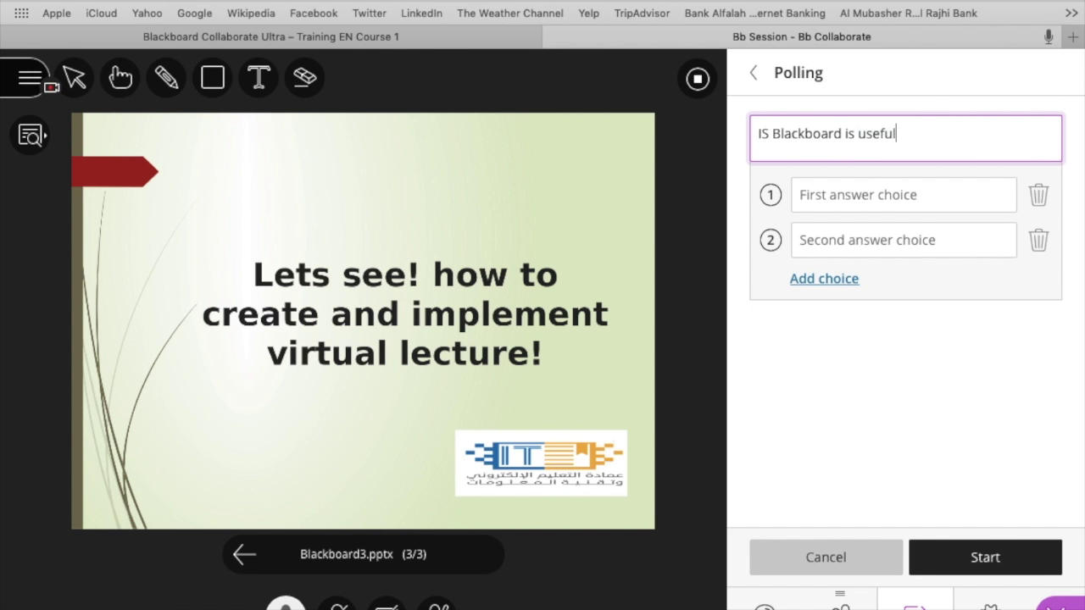
{"action": "left_click", "coordinate": [884, 204]}
{"action": "type", "text": "yes"}
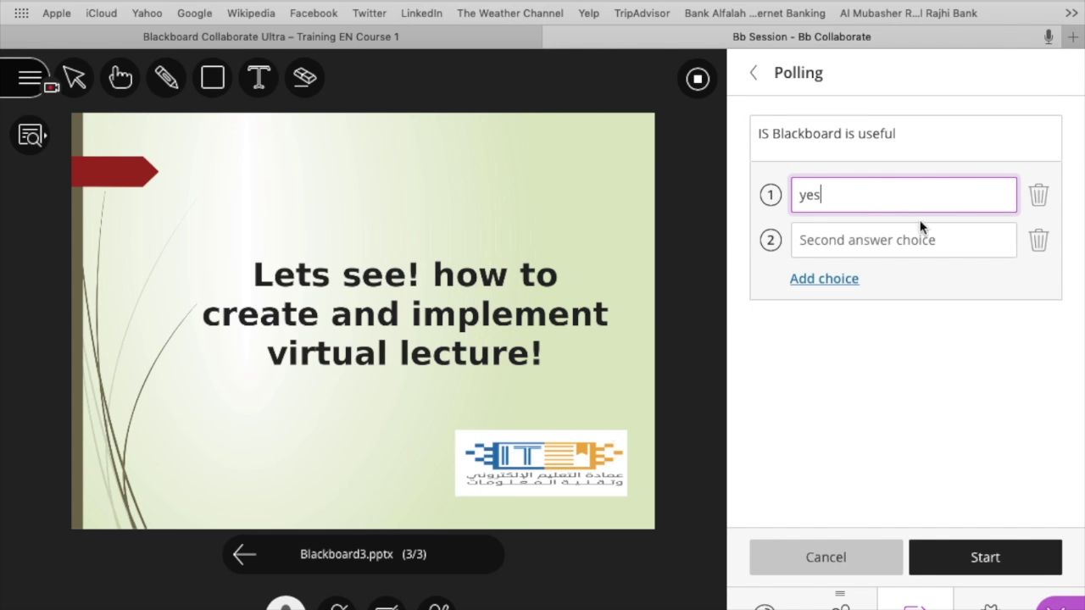
{"action": "left_click", "coordinate": [898, 246]}
{"action": "type", "text": "no"}
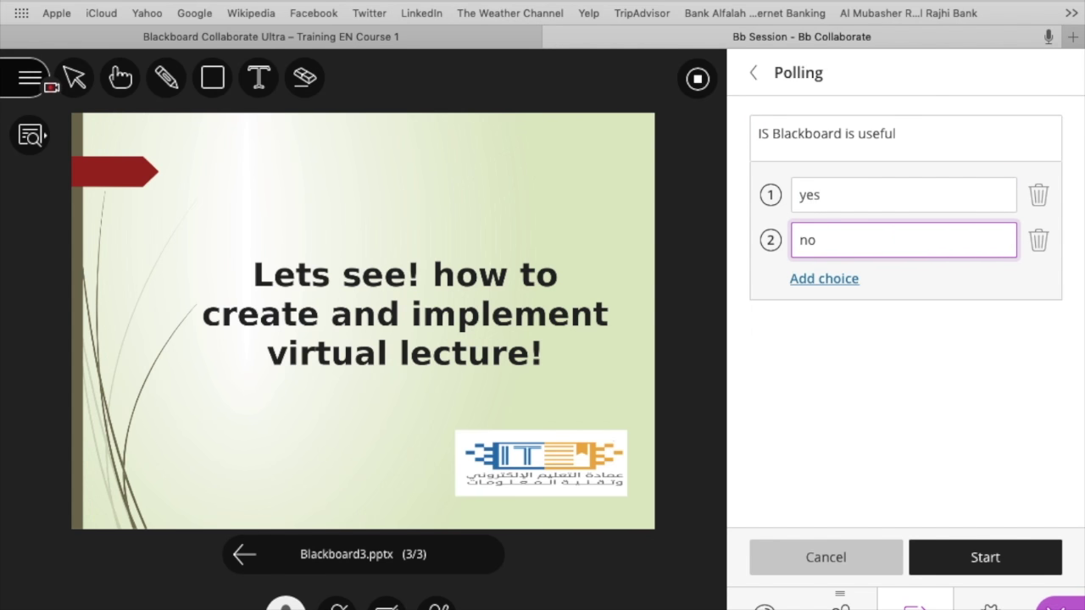
{"action": "left_click", "coordinate": [983, 559]}
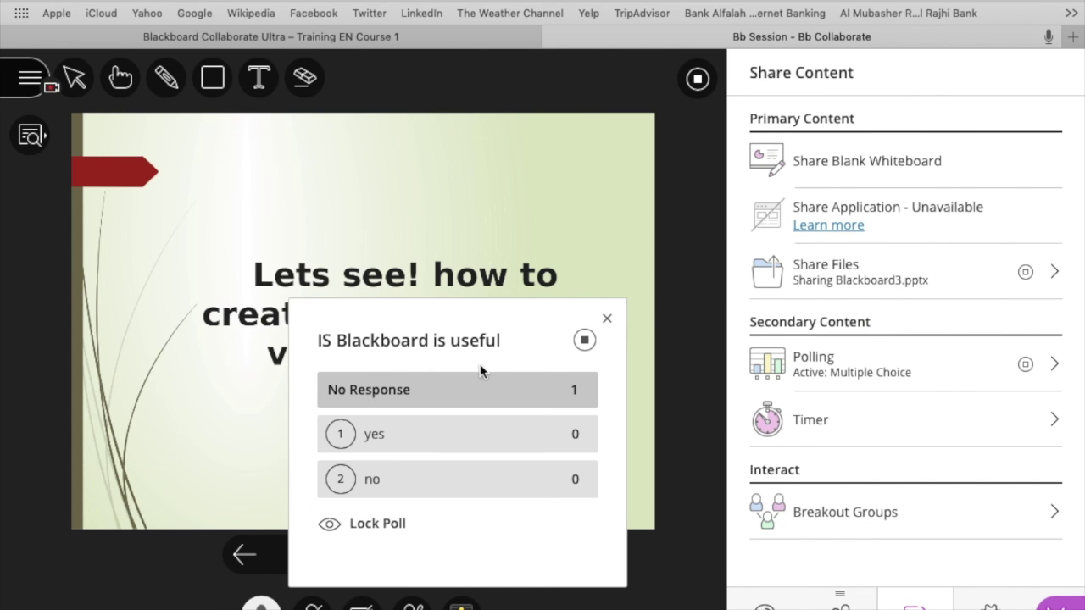
Vote yes, lock and unlock the poll, then end it.
{"action": "left_click", "coordinate": [346, 434]}
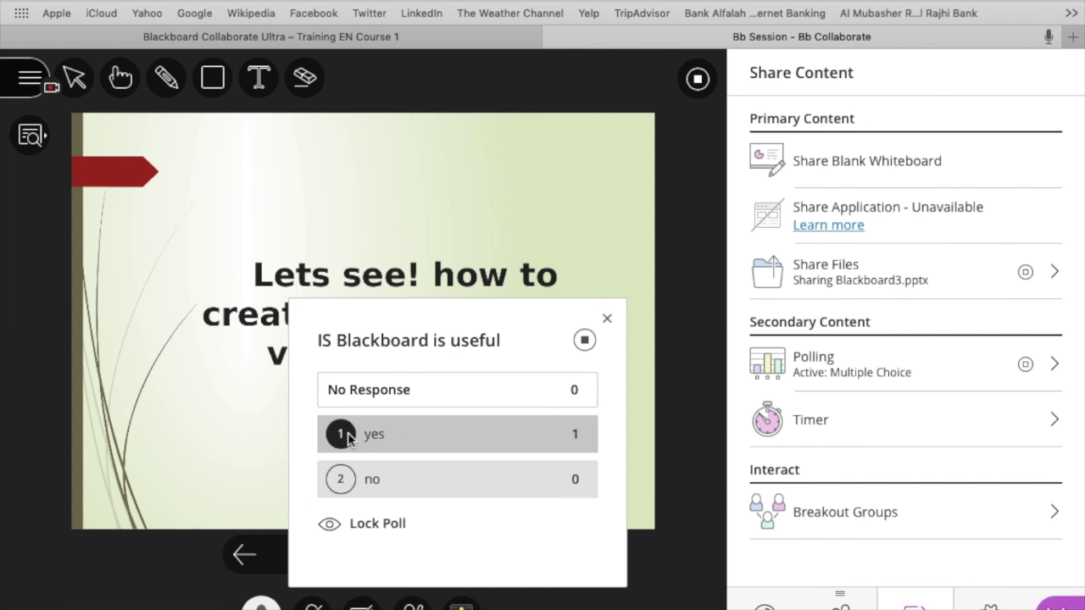
{"action": "left_click", "coordinate": [331, 526]}
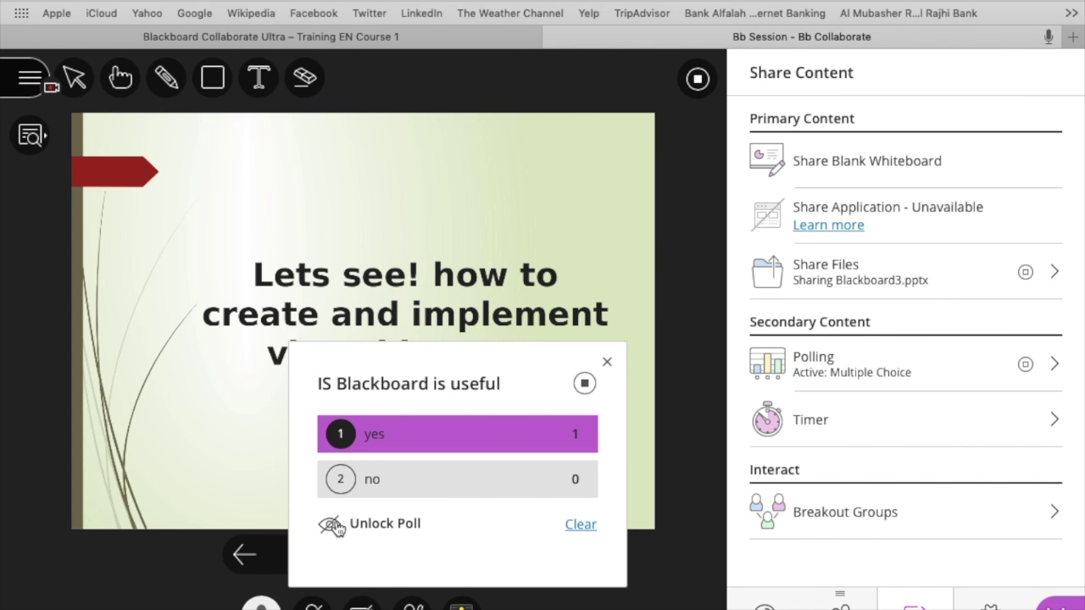
{"action": "left_click", "coordinate": [333, 526]}
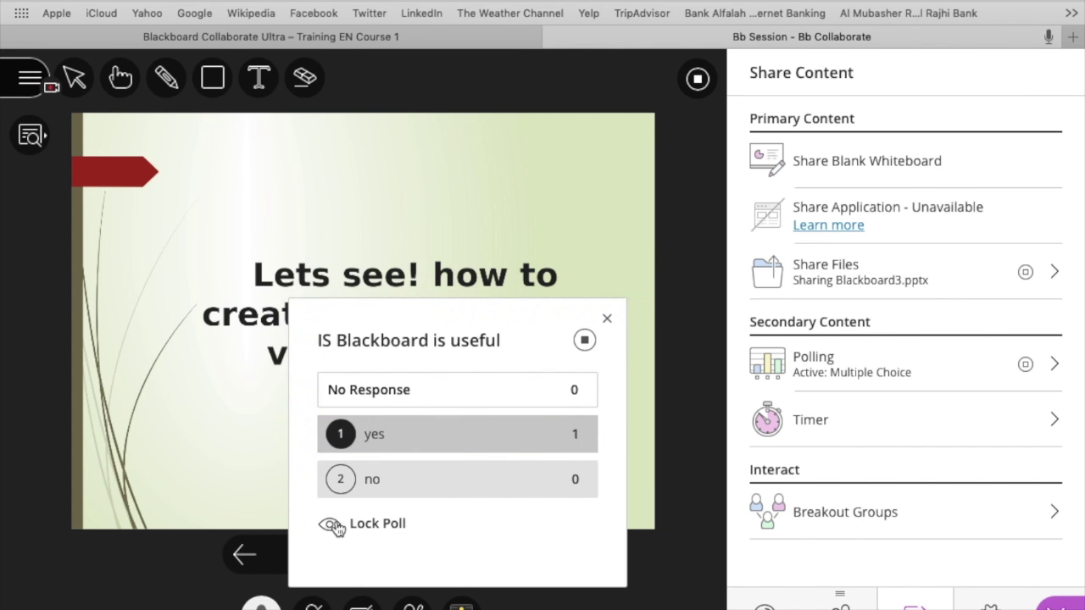
{"action": "left_click", "coordinate": [584, 341]}
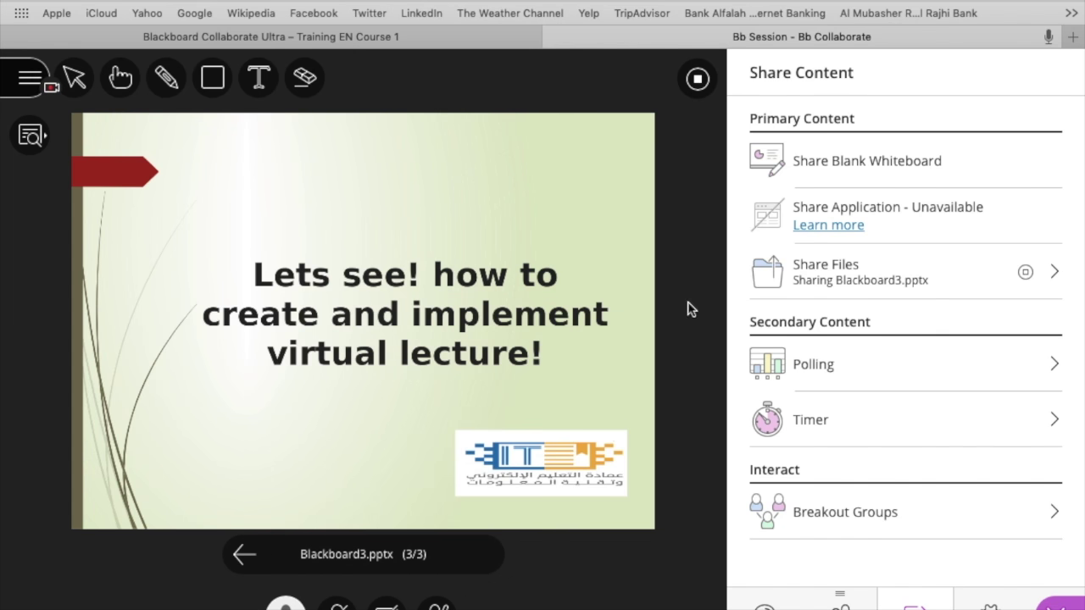
{"action": "left_click", "coordinate": [884, 425]}
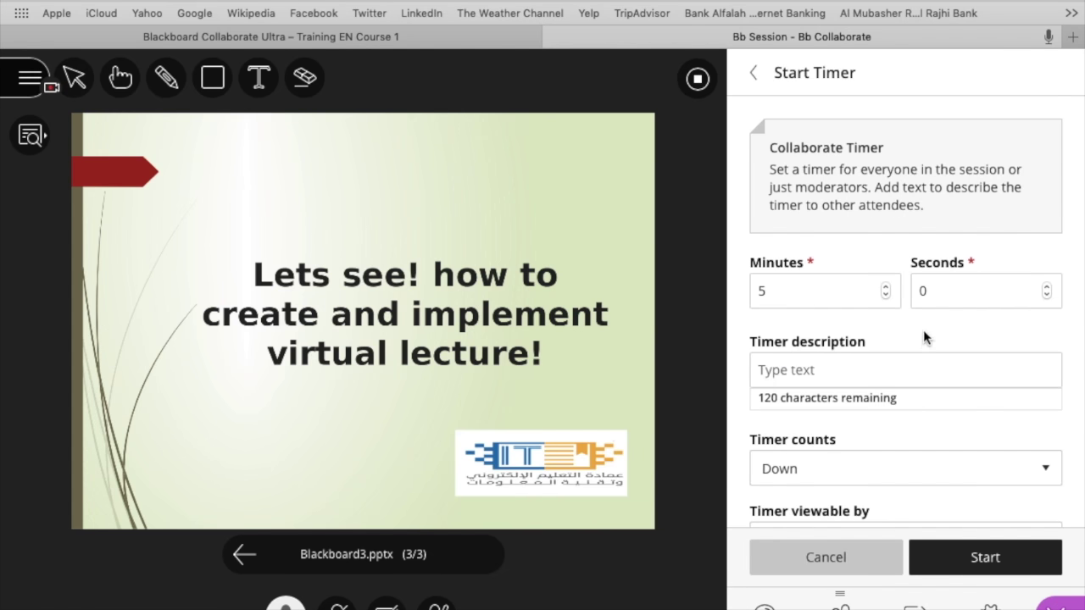
Start a 5-minute countdown timer described 'What is this LMS name?', then dismiss it.
{"action": "scroll", "coordinate": [922, 332], "scroll_direction": "down", "scroll_amount": 1}
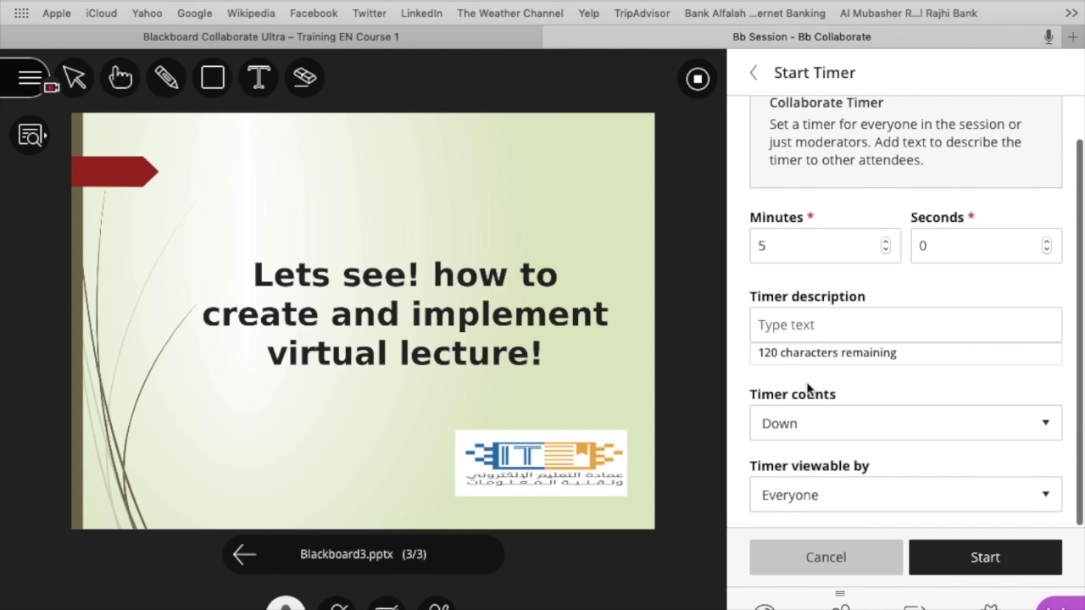
{"action": "left_click", "coordinate": [948, 423]}
{"action": "left_click", "coordinate": [948, 424]}
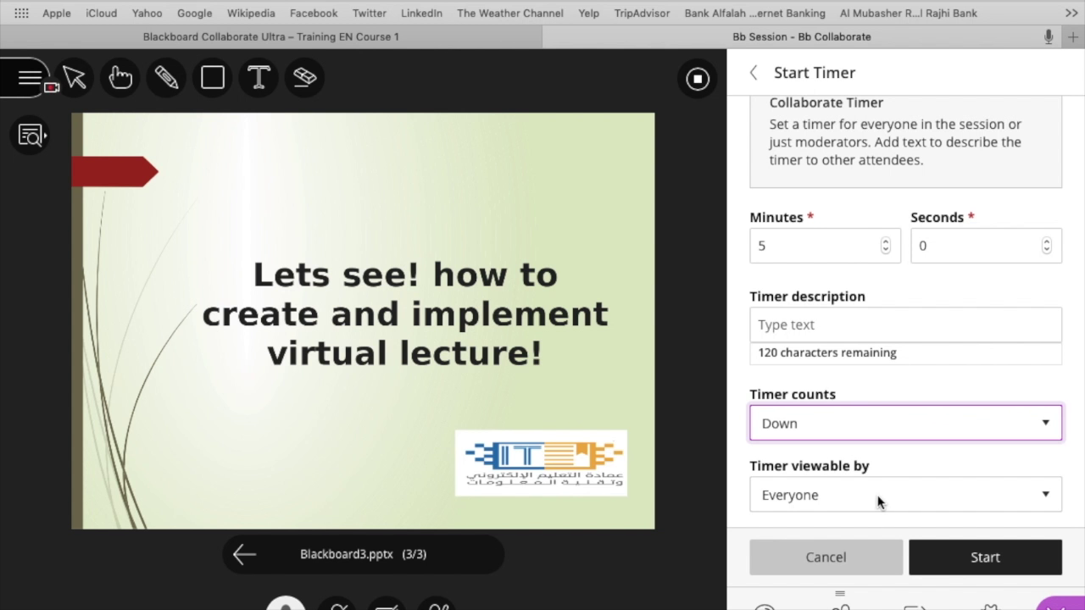
{"action": "left_click", "coordinate": [839, 327]}
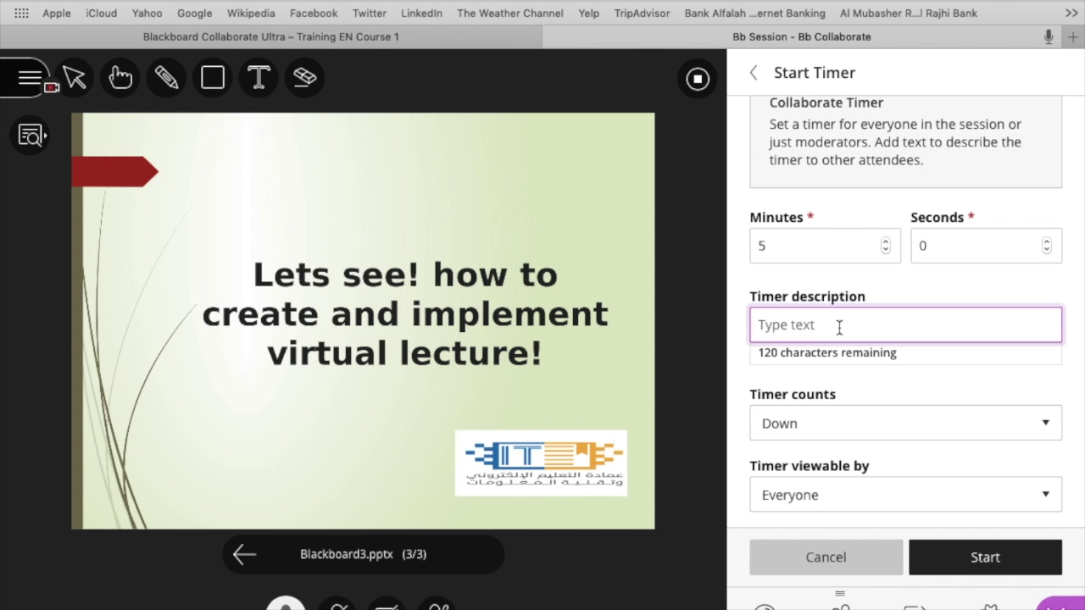
{"action": "type", "text": "What is this LMS name"}
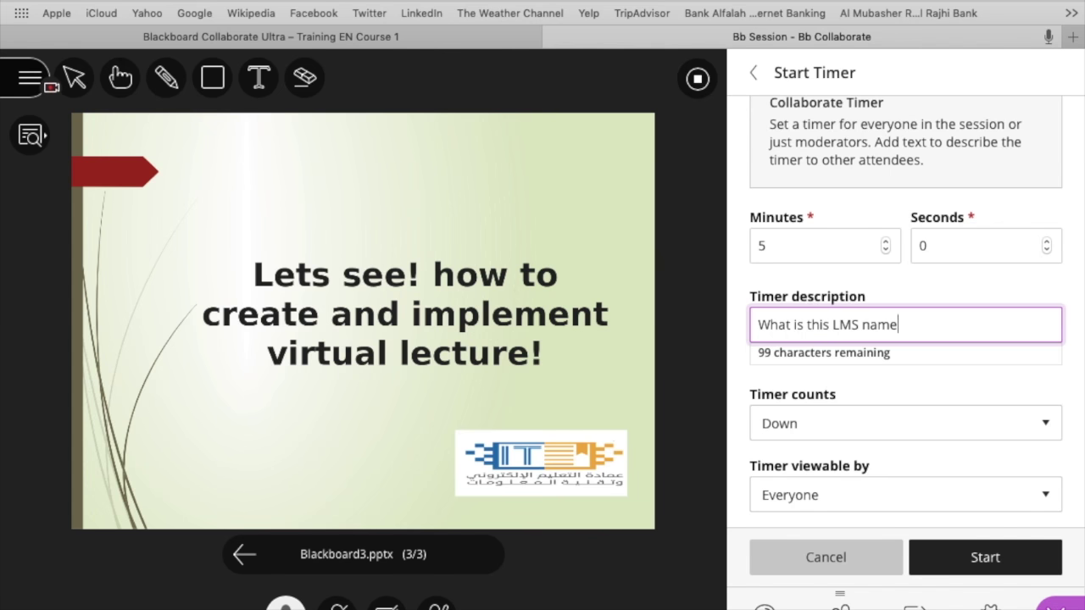
{"action": "type", "text": "?"}
{"action": "left_click", "coordinate": [956, 556]}
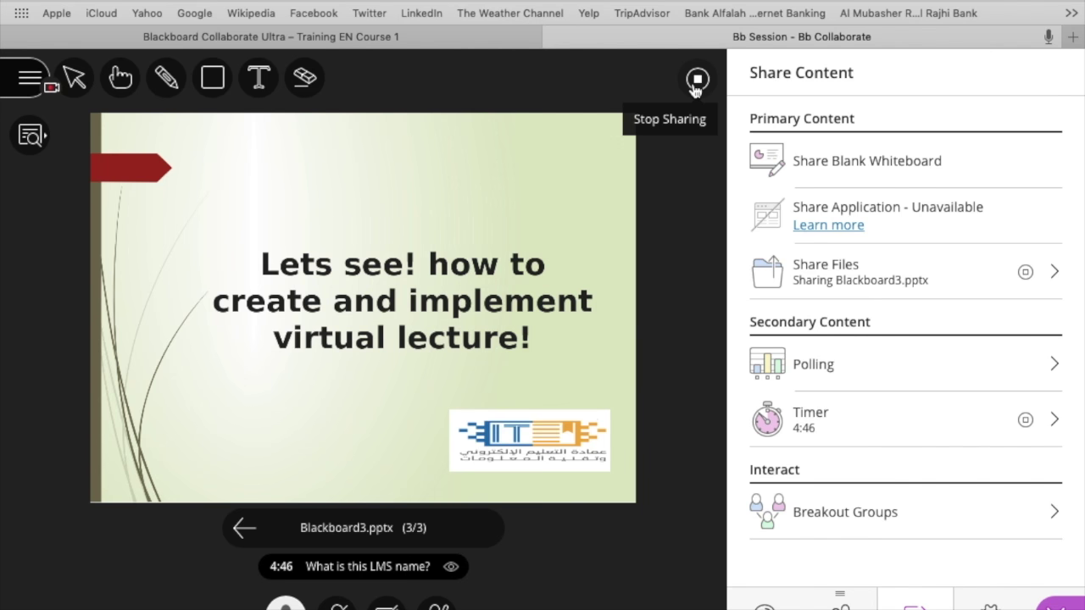
{"action": "left_click", "coordinate": [1025, 421]}
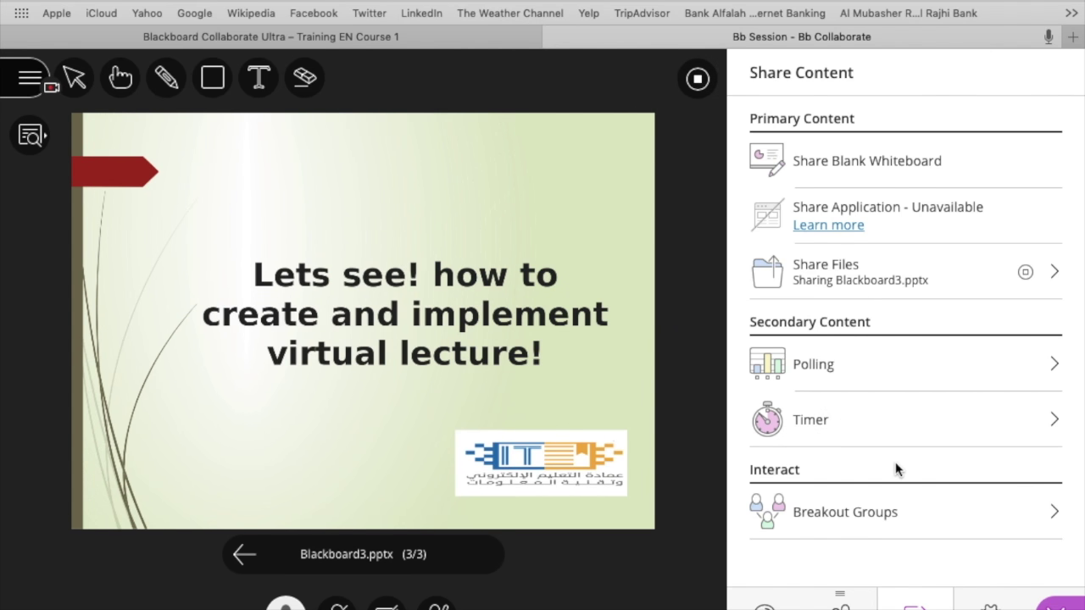
Start breakout Groups 1, 2 and 3, then end the breakout groups.
{"action": "left_click", "coordinate": [913, 517]}
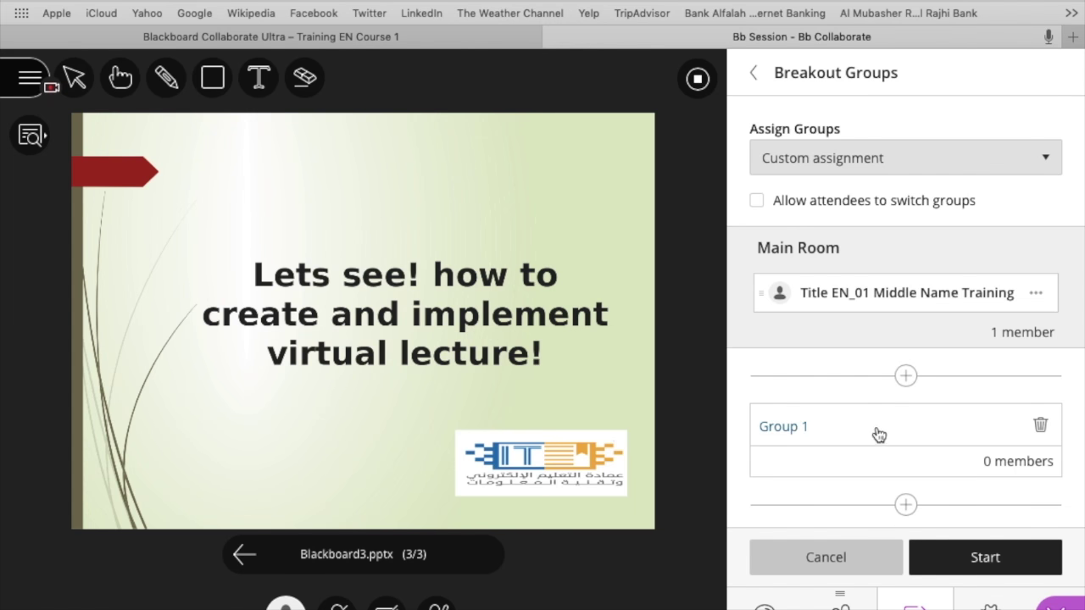
{"action": "left_click", "coordinate": [780, 428]}
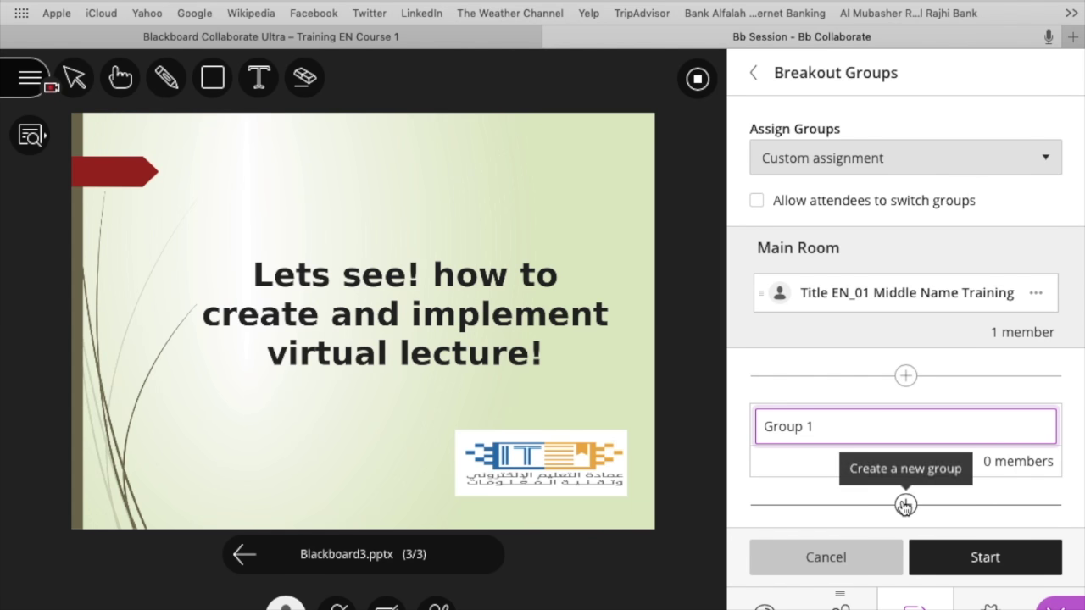
{"action": "key", "text": "Return"}
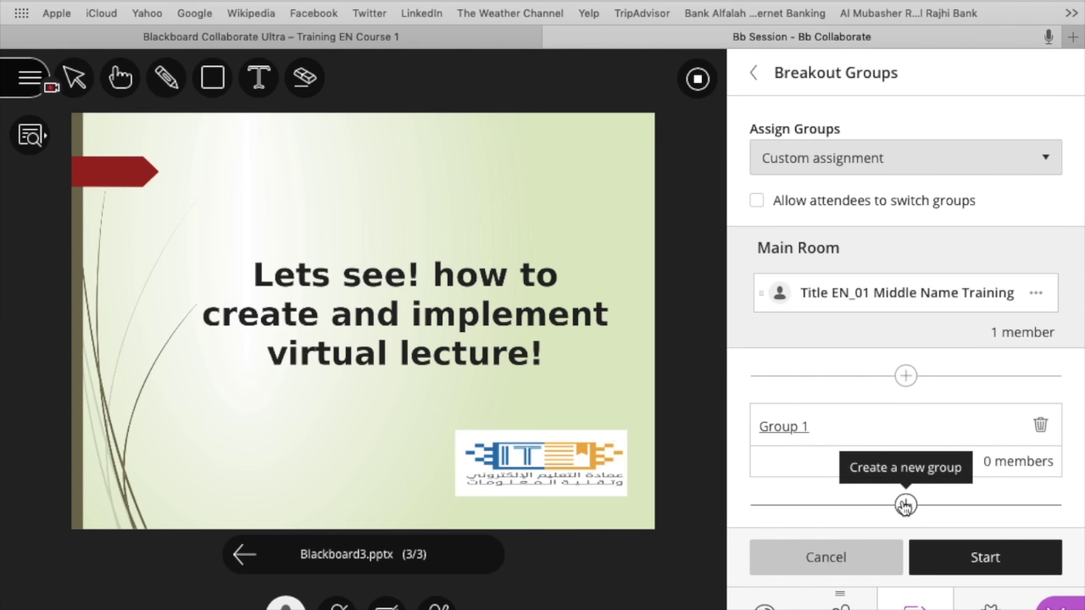
{"action": "left_click", "coordinate": [981, 559]}
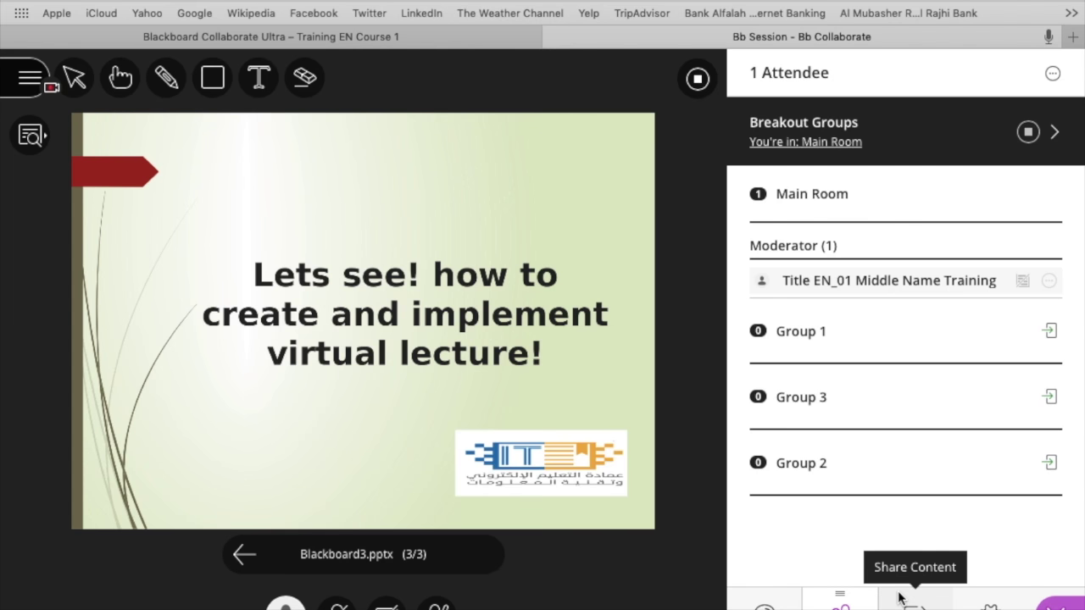
{"action": "left_click", "coordinate": [1028, 133]}
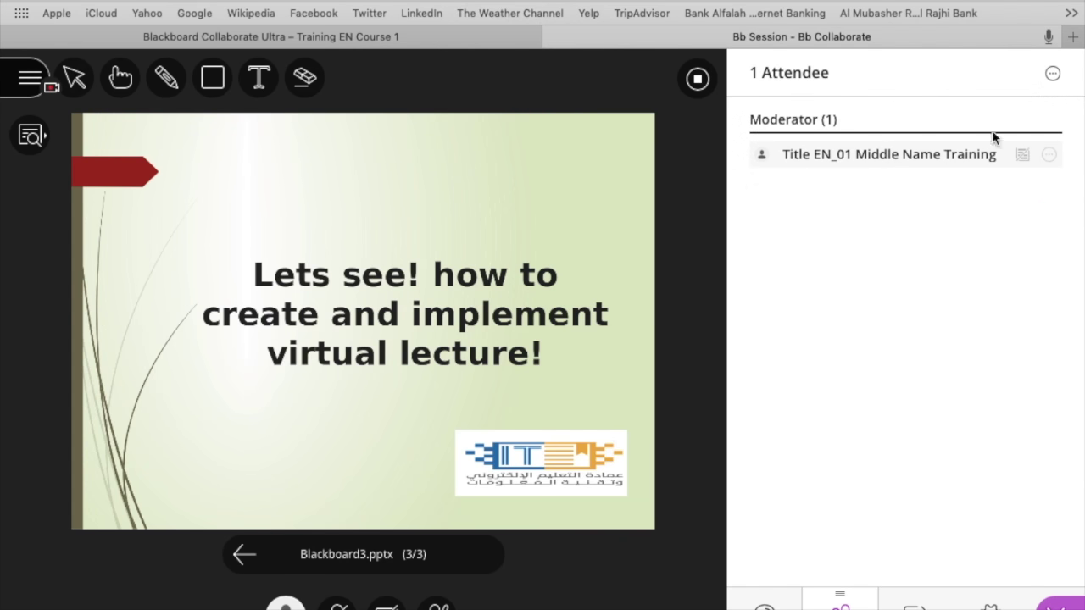
Turn on audio notifications for people joining or leaving in My Settings.
{"action": "left_click", "coordinate": [990, 604]}
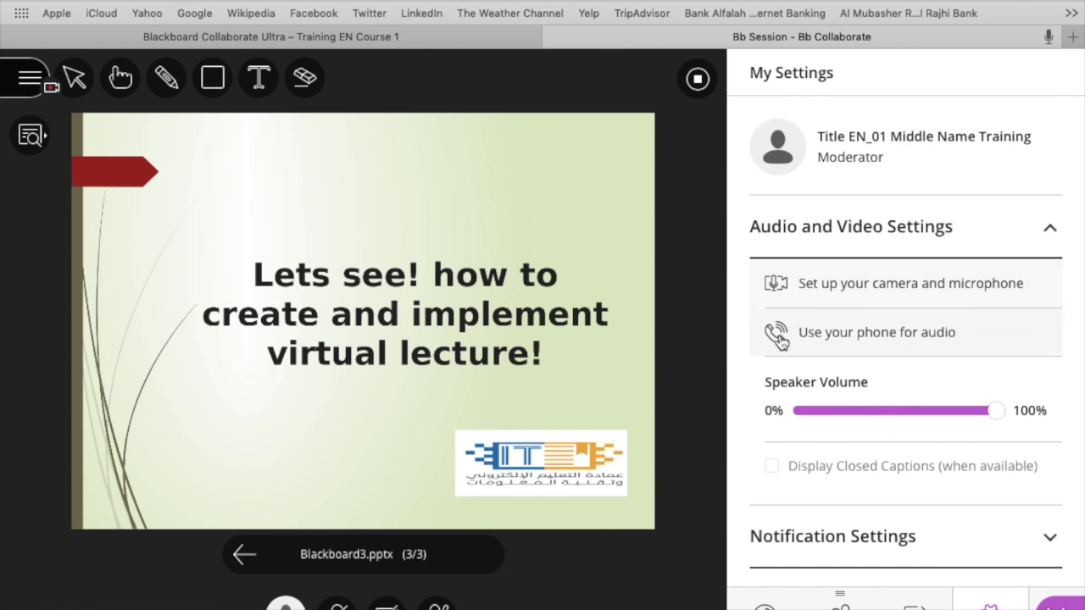
{"action": "scroll", "coordinate": [1035, 343], "scroll_direction": "down", "scroll_amount": 3}
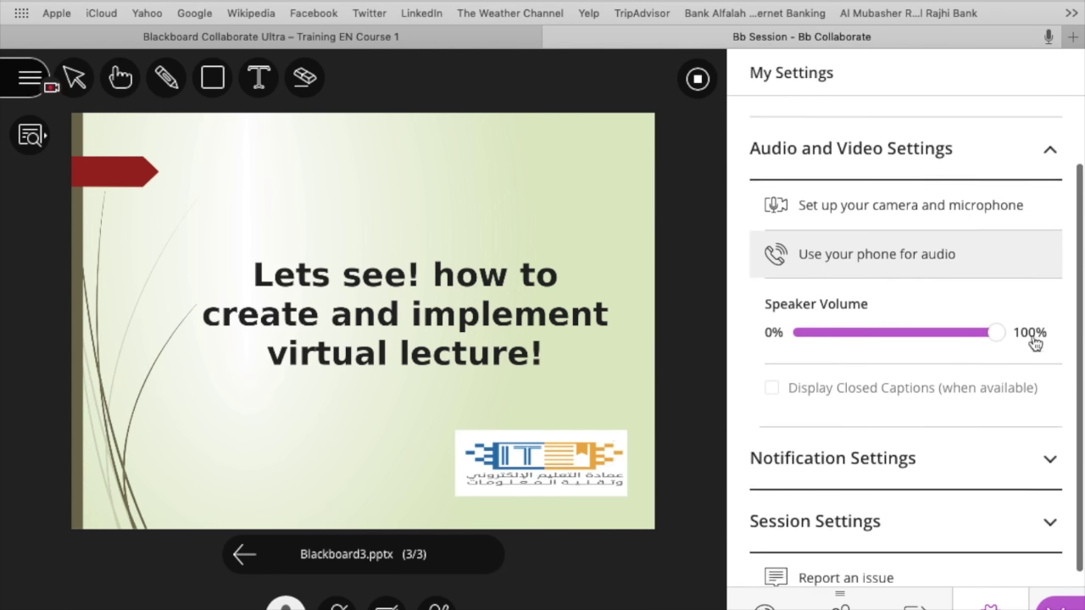
{"action": "left_click", "coordinate": [1050, 441]}
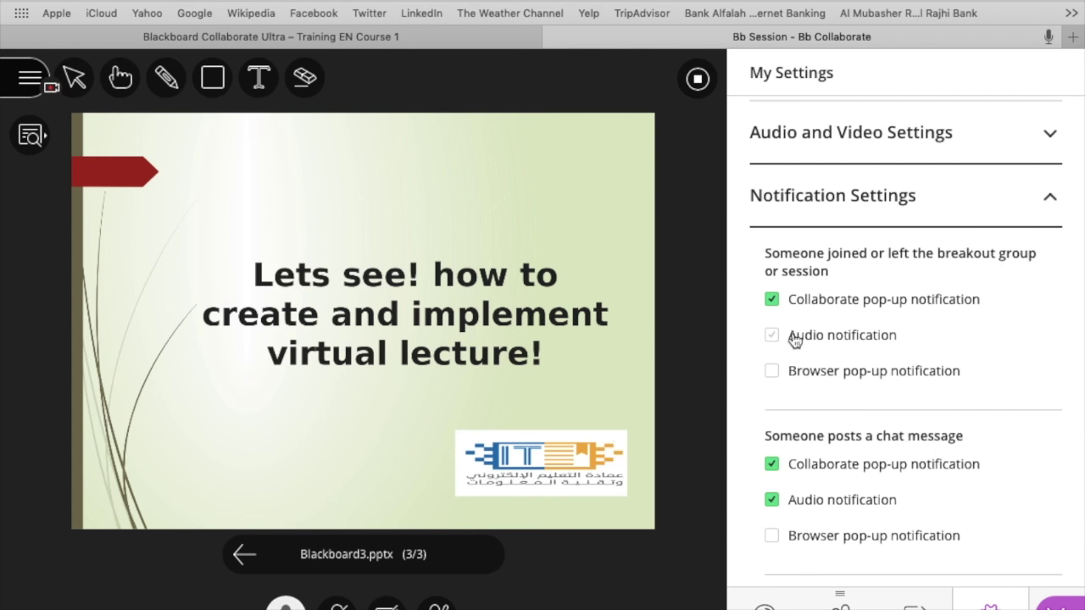
{"action": "left_click", "coordinate": [774, 337]}
{"action": "left_click", "coordinate": [778, 337]}
{"action": "left_click", "coordinate": [778, 337]}
{"action": "left_click", "coordinate": [778, 338]}
Expand Session Settings, then stop sharing the Blackboard3.pptx slides.
{"action": "scroll", "coordinate": [914, 423], "scroll_direction": "down", "scroll_amount": 3}
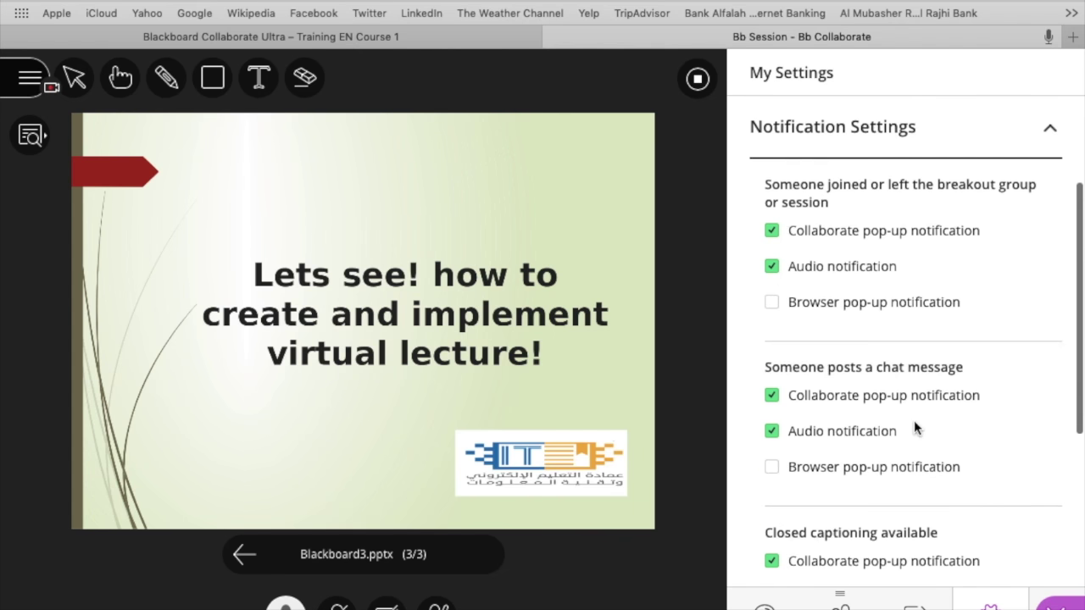
{"action": "scroll", "coordinate": [914, 424], "scroll_direction": "down", "scroll_amount": 5}
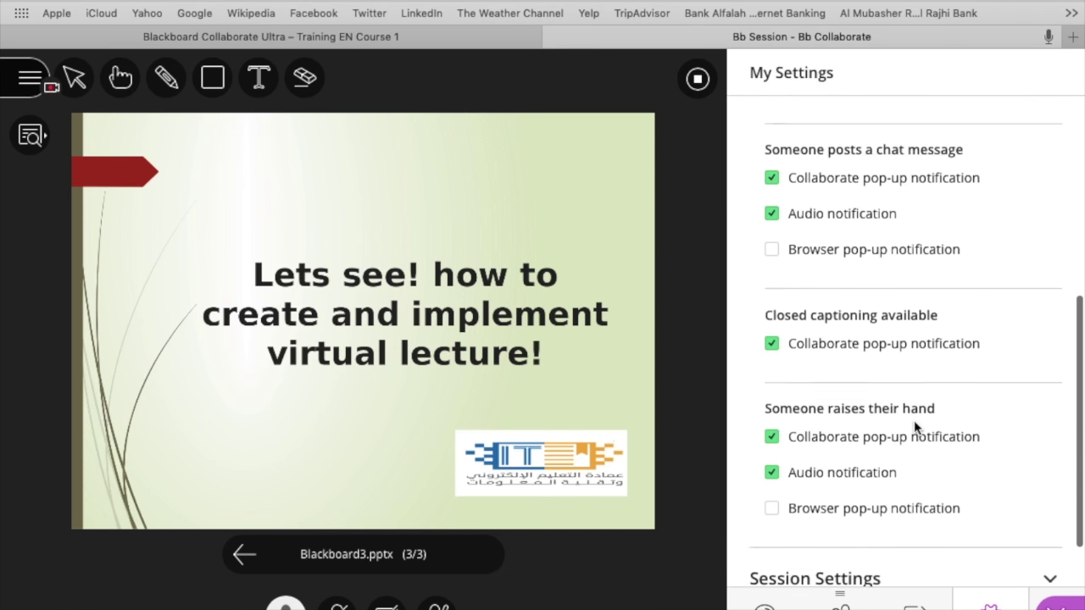
{"action": "scroll", "coordinate": [914, 420], "scroll_direction": "down", "scroll_amount": 1}
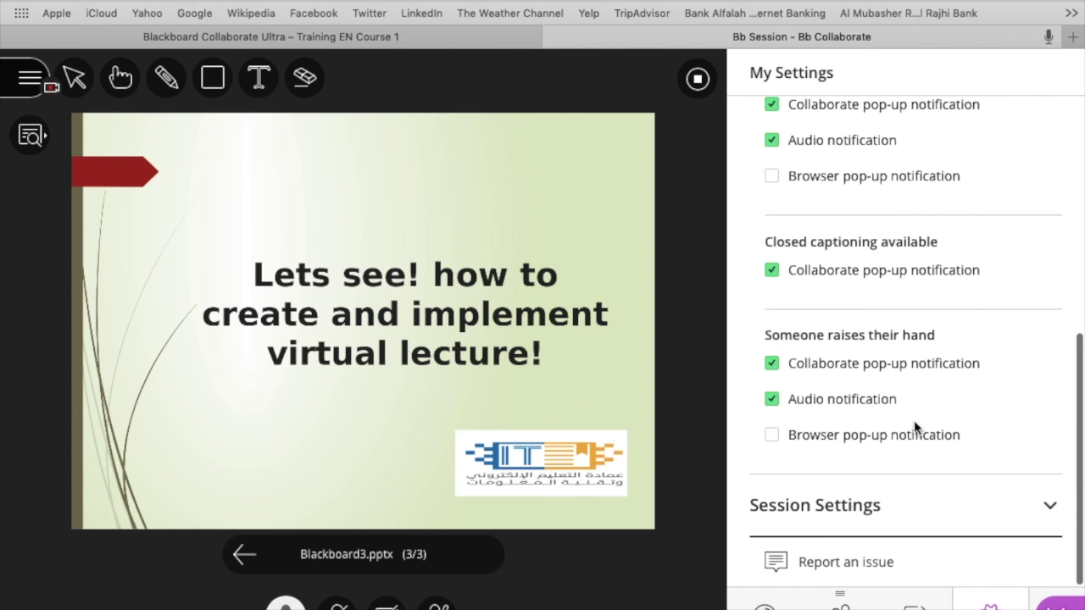
{"action": "left_click", "coordinate": [1049, 506]}
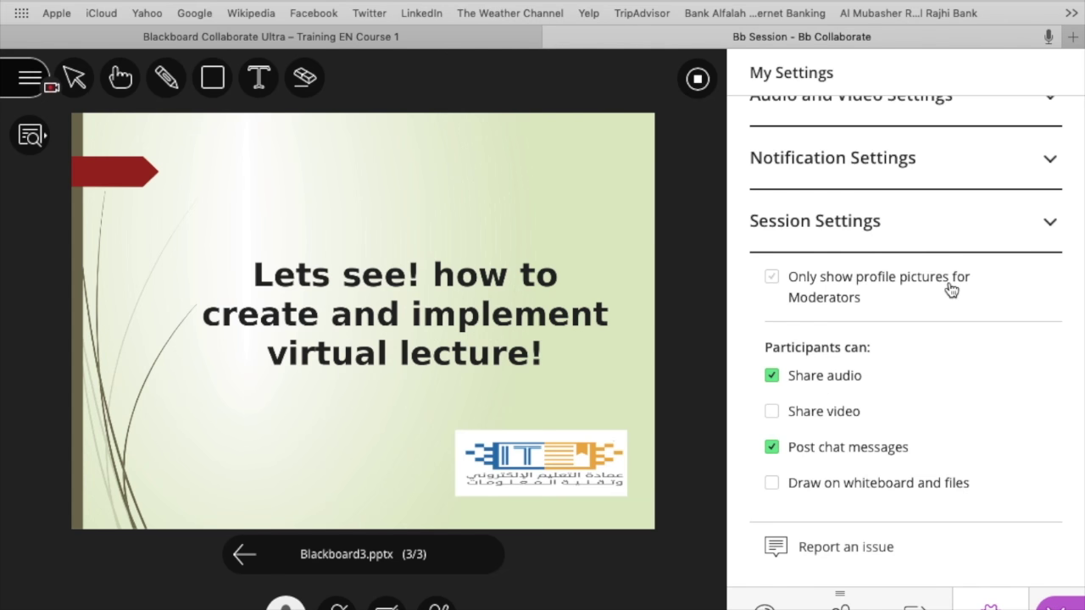
{"action": "scroll", "coordinate": [980, 371], "scroll_direction": "up", "scroll_amount": 3}
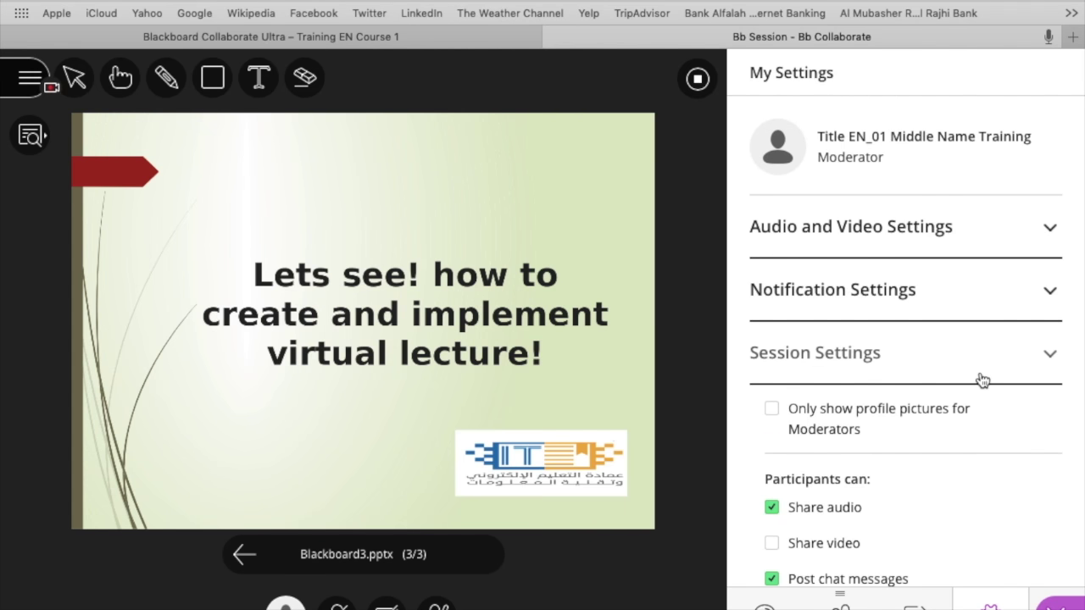
{"action": "left_click", "coordinate": [698, 81]}
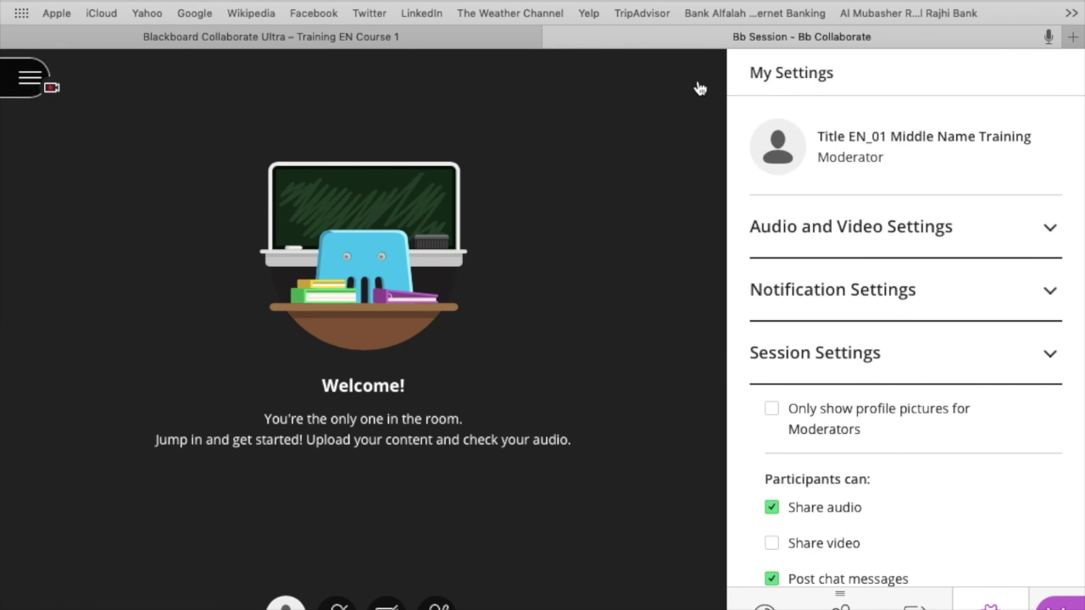
Stop the Bb Session recording from the session menu and close the Collaborate panel, leaving the Welcome screen.
{"action": "left_click", "coordinate": [29, 78]}
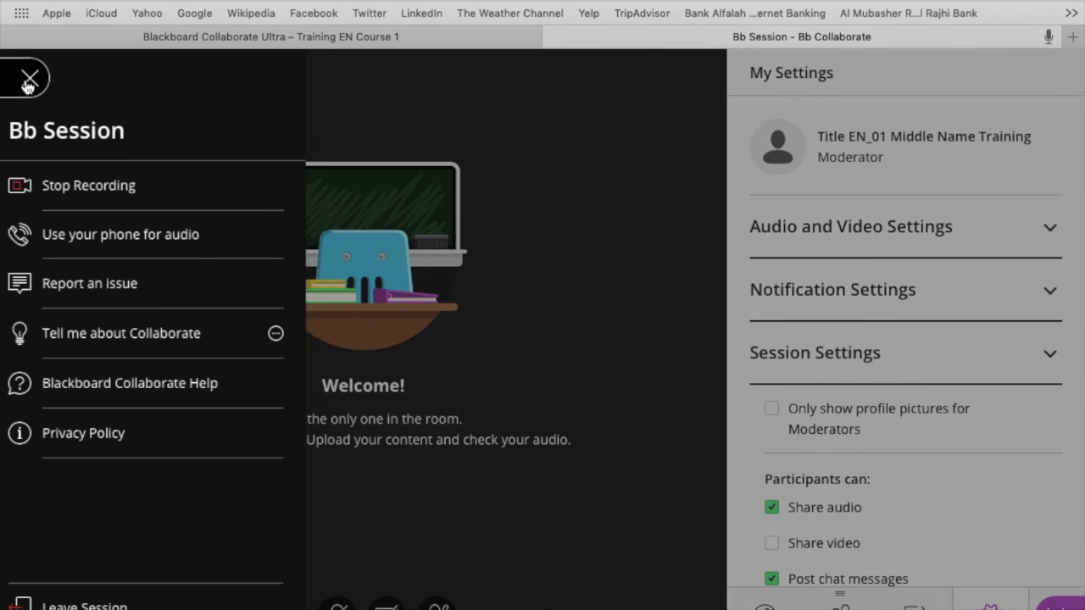
{"action": "left_click", "coordinate": [100, 187]}
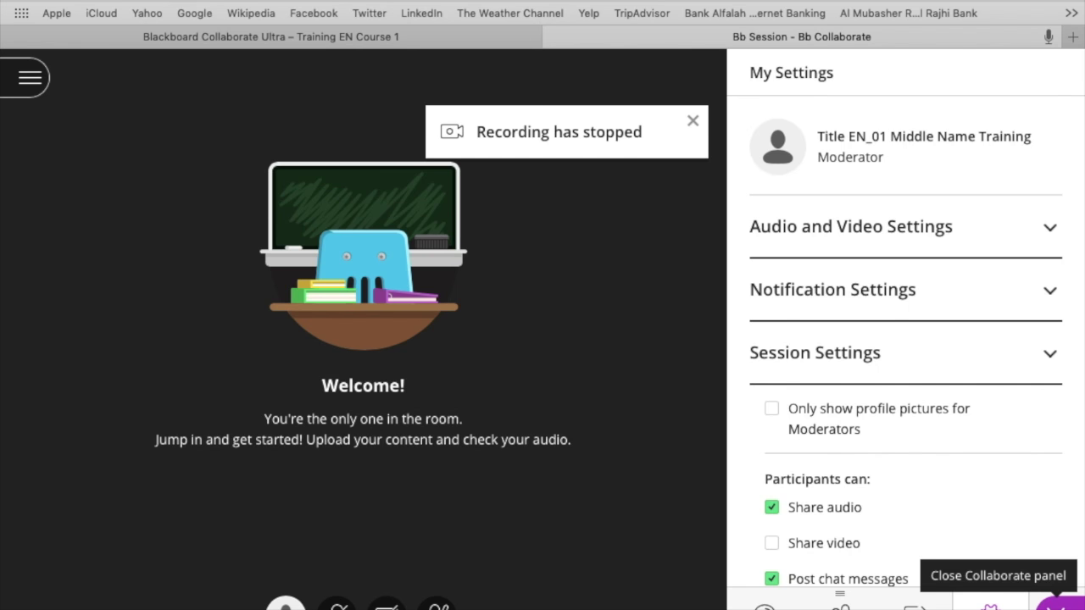
{"action": "left_click", "coordinate": [1055, 604]}
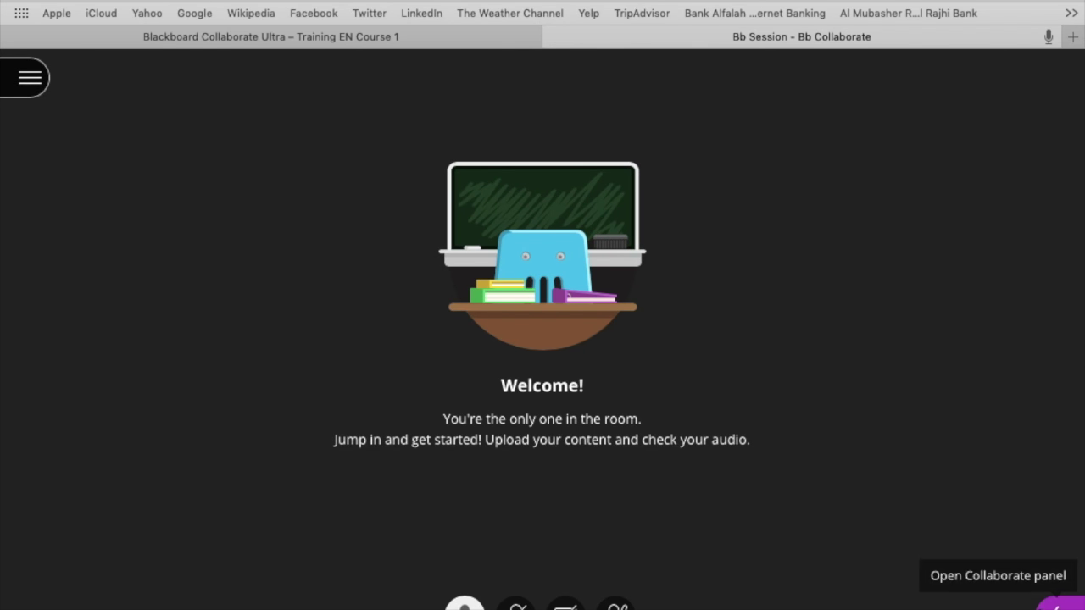